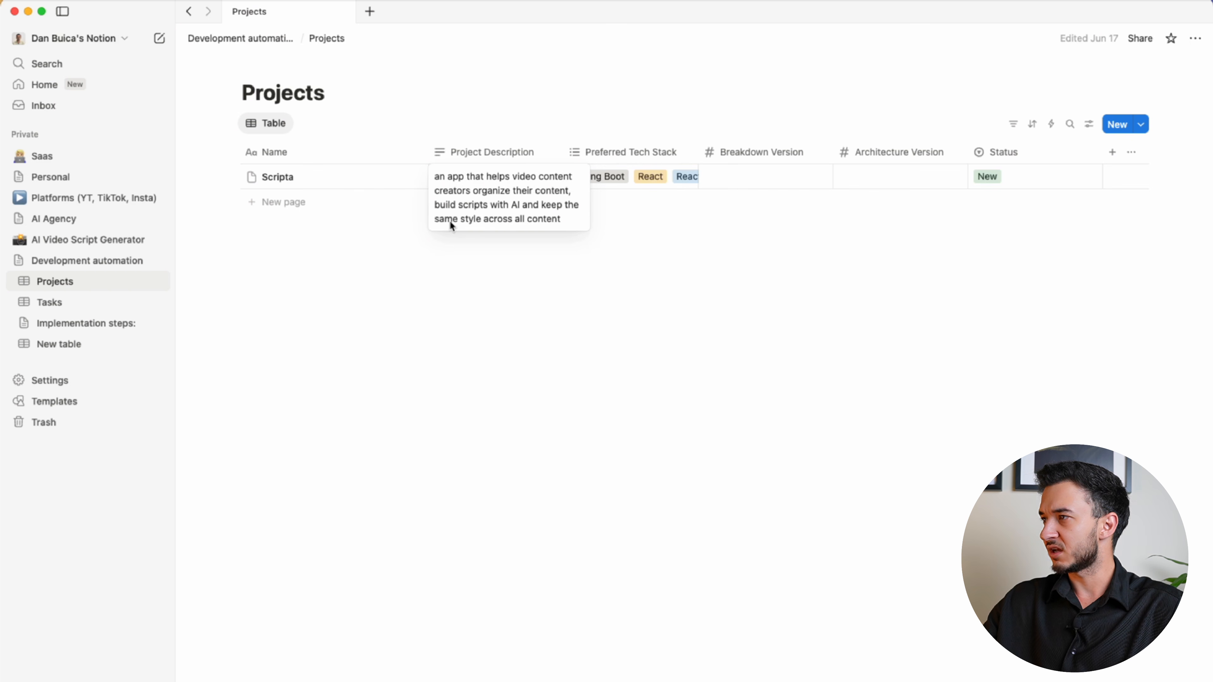
Step: Remove React Native from the Scripta project's Preferred Tech Stack
click(621, 257)
click(633, 184)
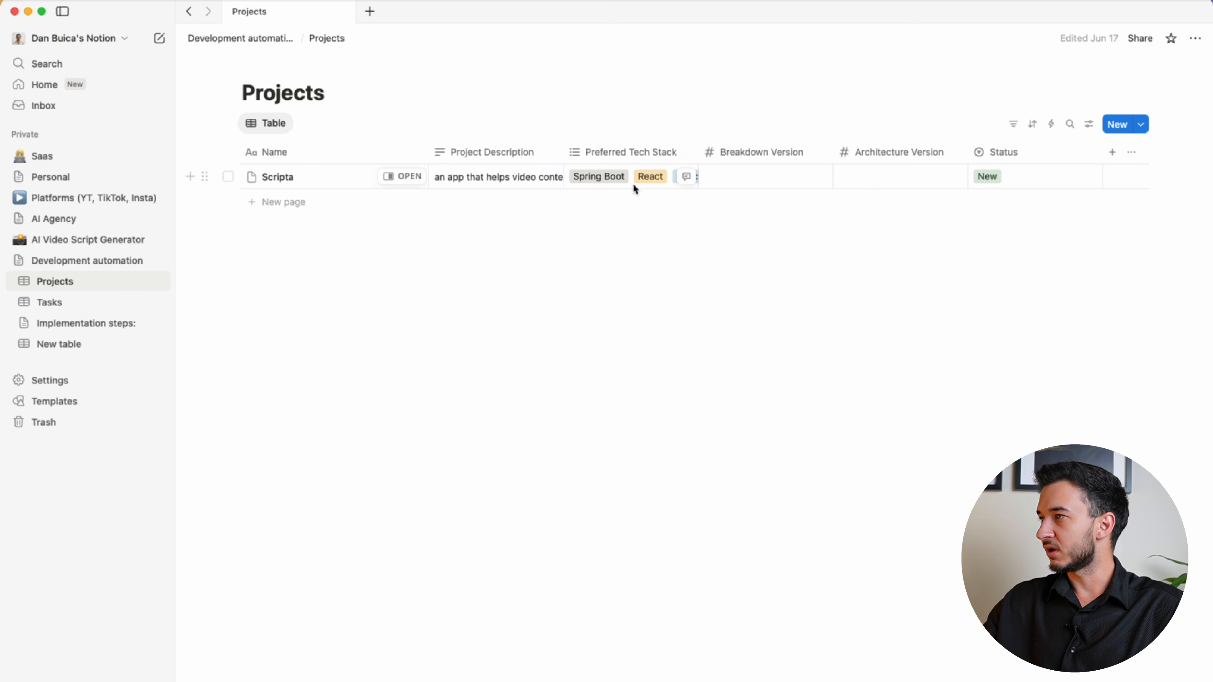
click(634, 186)
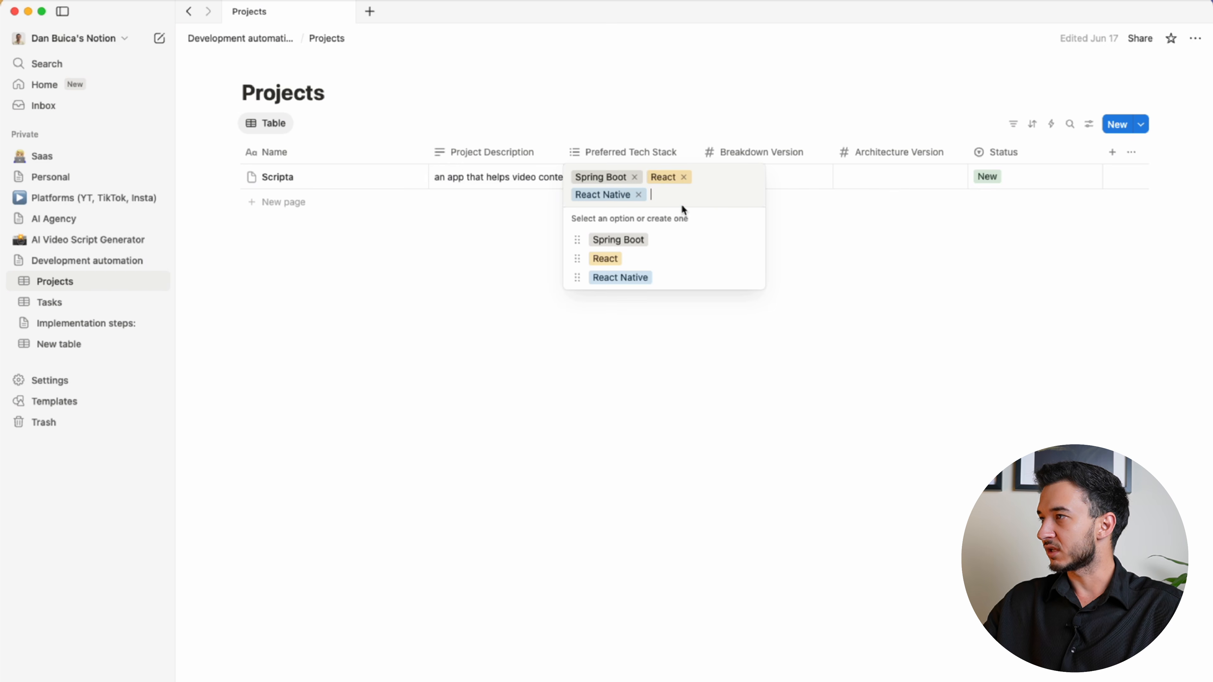
click(639, 195)
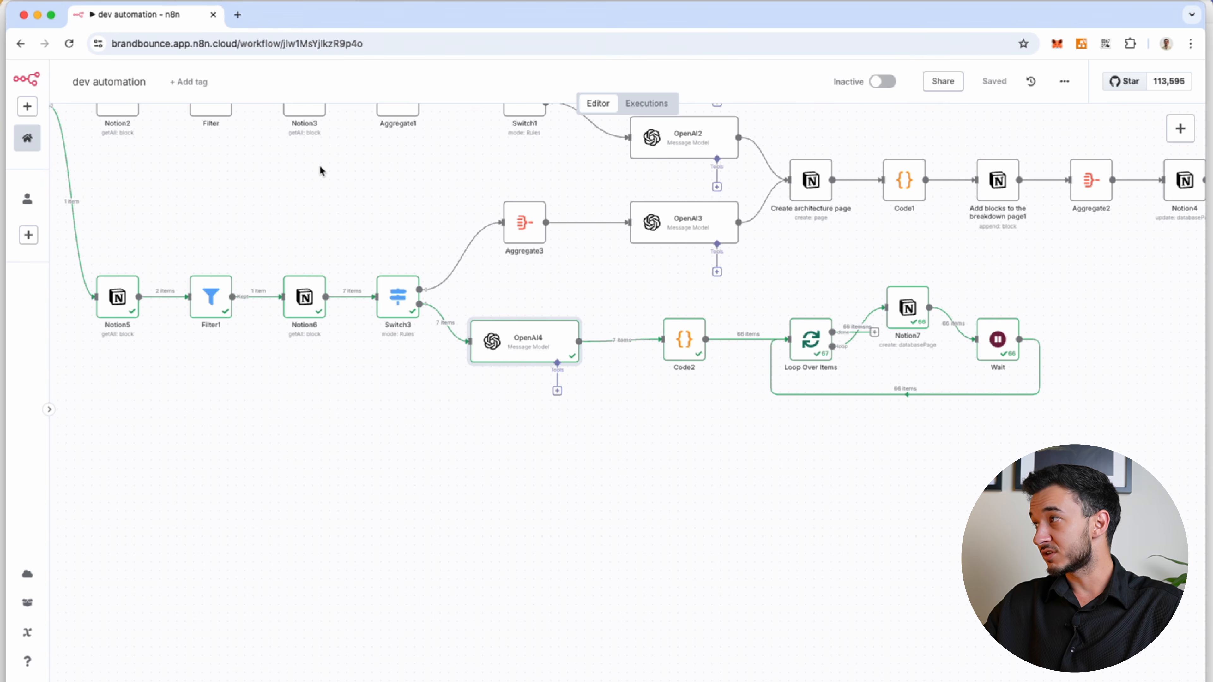
Step: Switch to n8n, run the dev automation workflow and follow its execution through the breakdown page branch
scroll(341, 410, left, 8)
scroll(341, 409, up, 4)
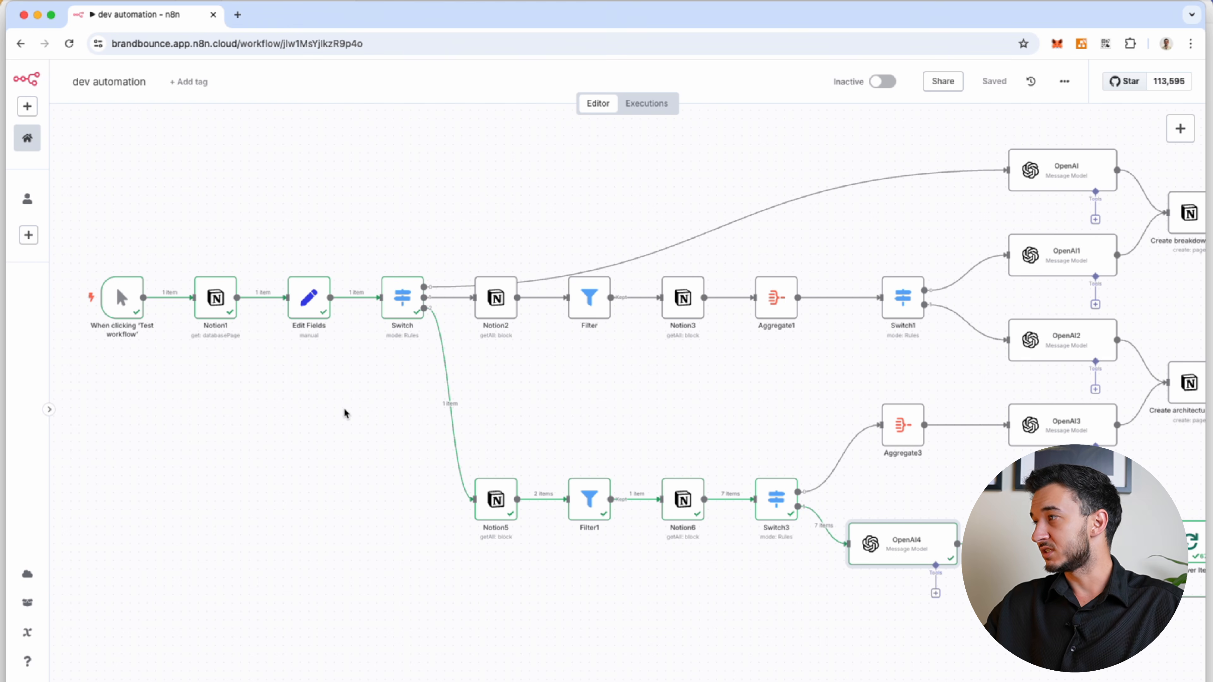
scroll(347, 404, right, 1)
scroll(347, 404, up, 1)
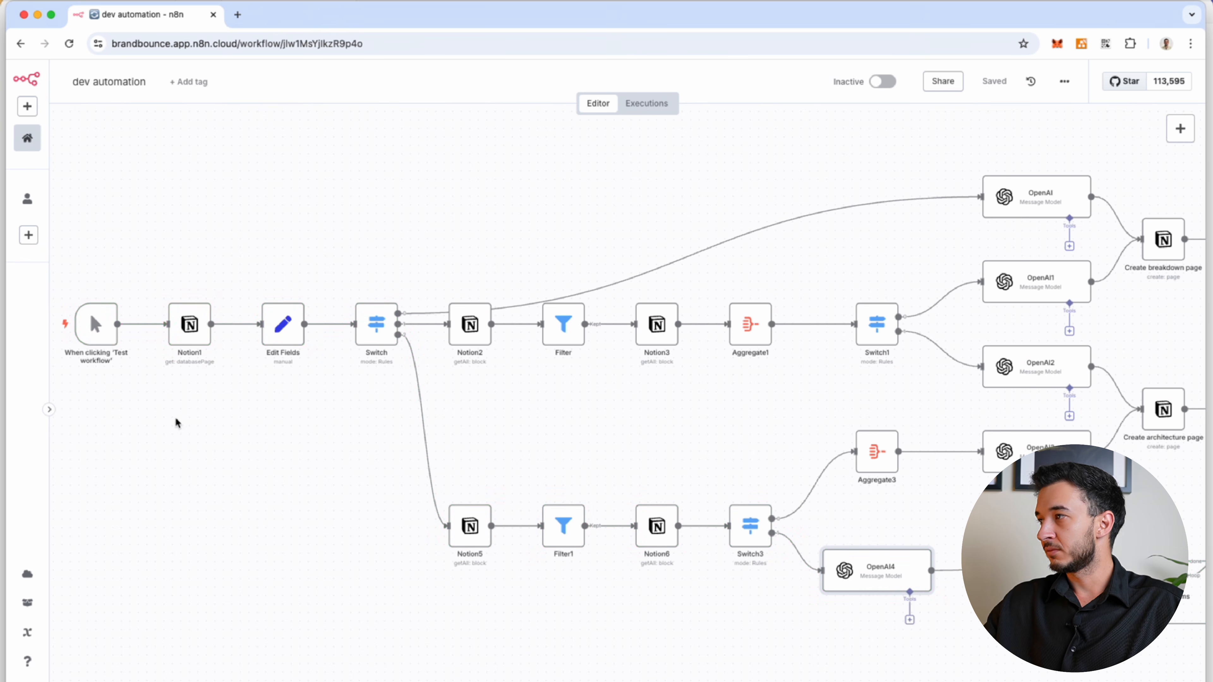
scroll(747, 209, right, 5)
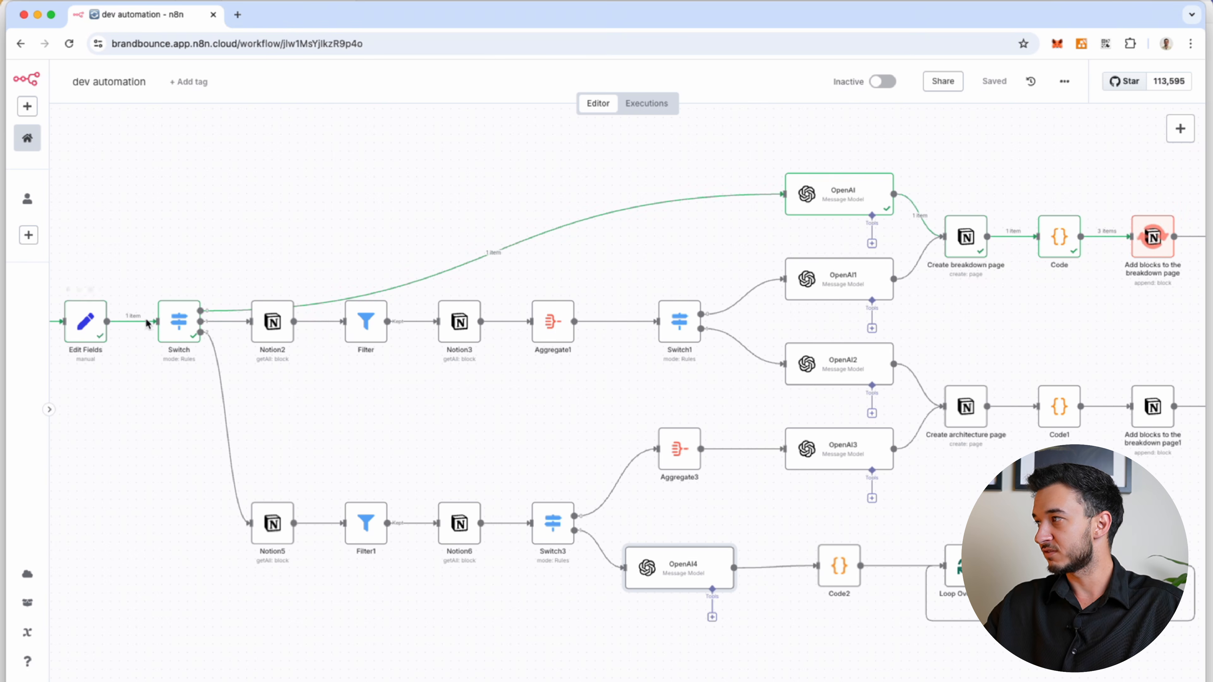
Step: Switch to Notion and open the Breakdown1 page inside the Scripta project
key(super+Tab)
click(406, 176)
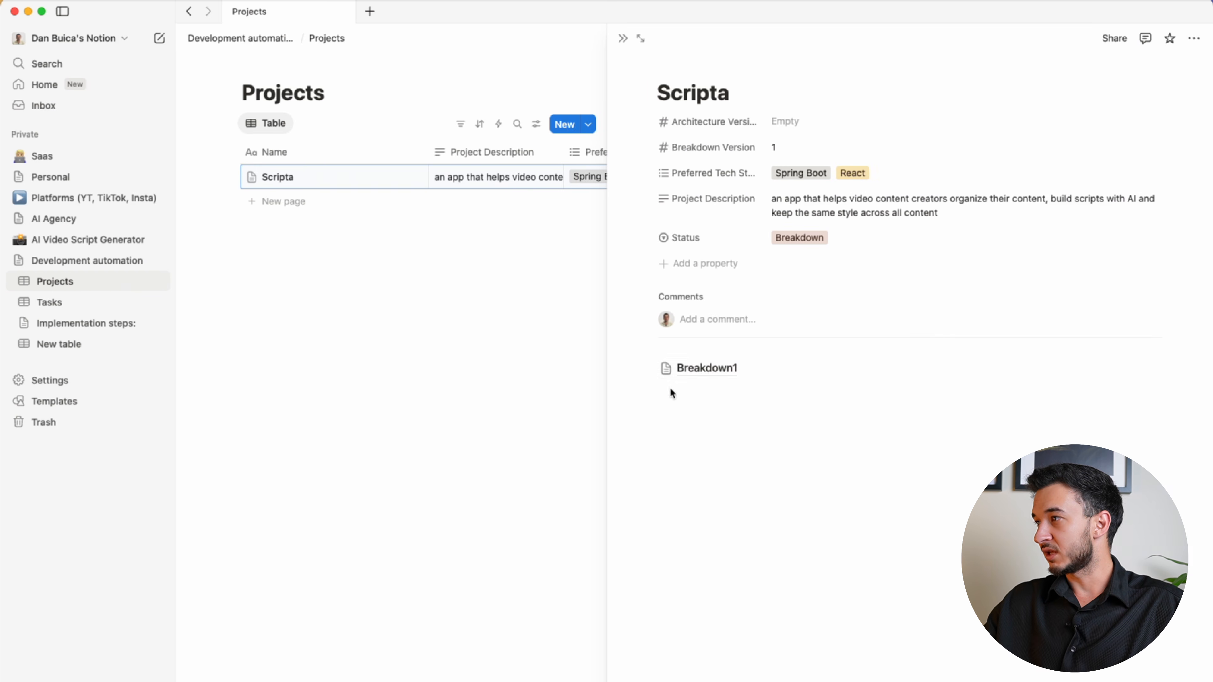
click(448, 336)
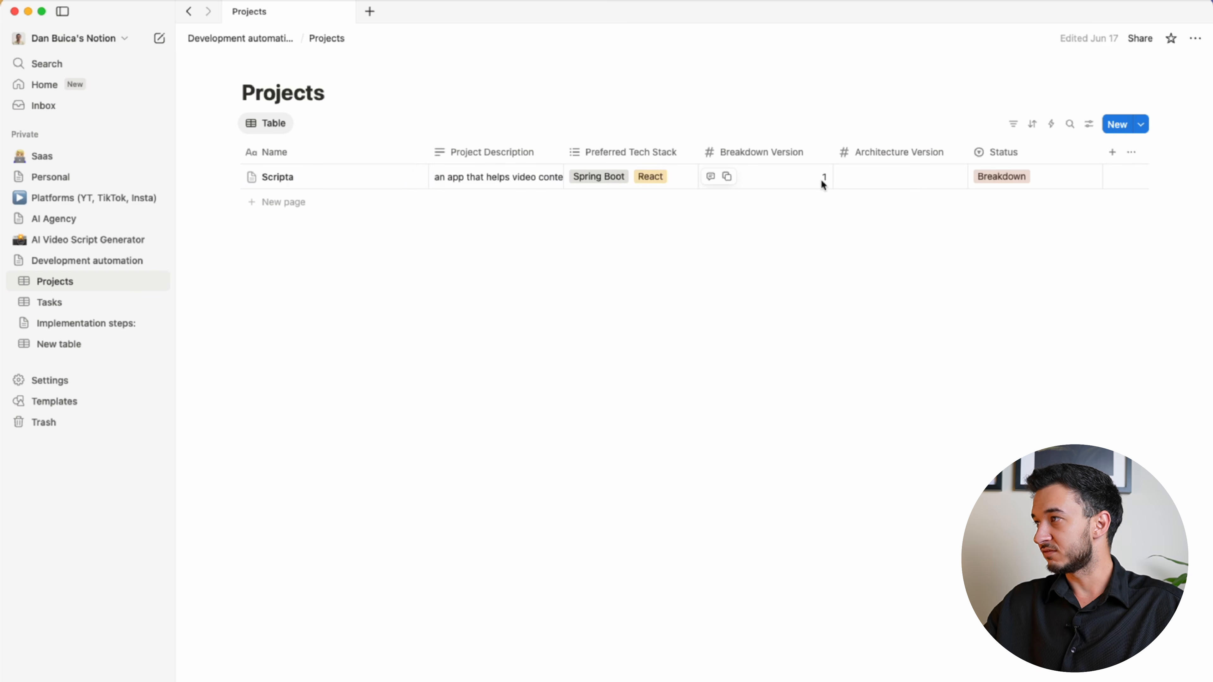
click(403, 178)
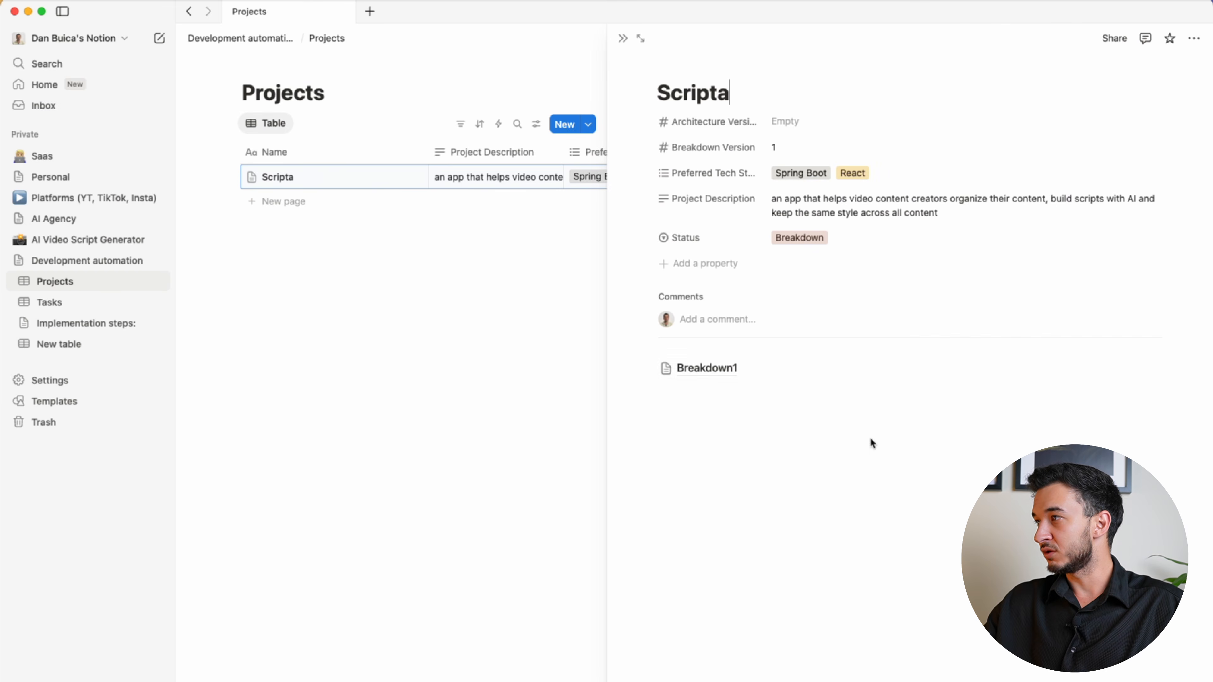
click(696, 368)
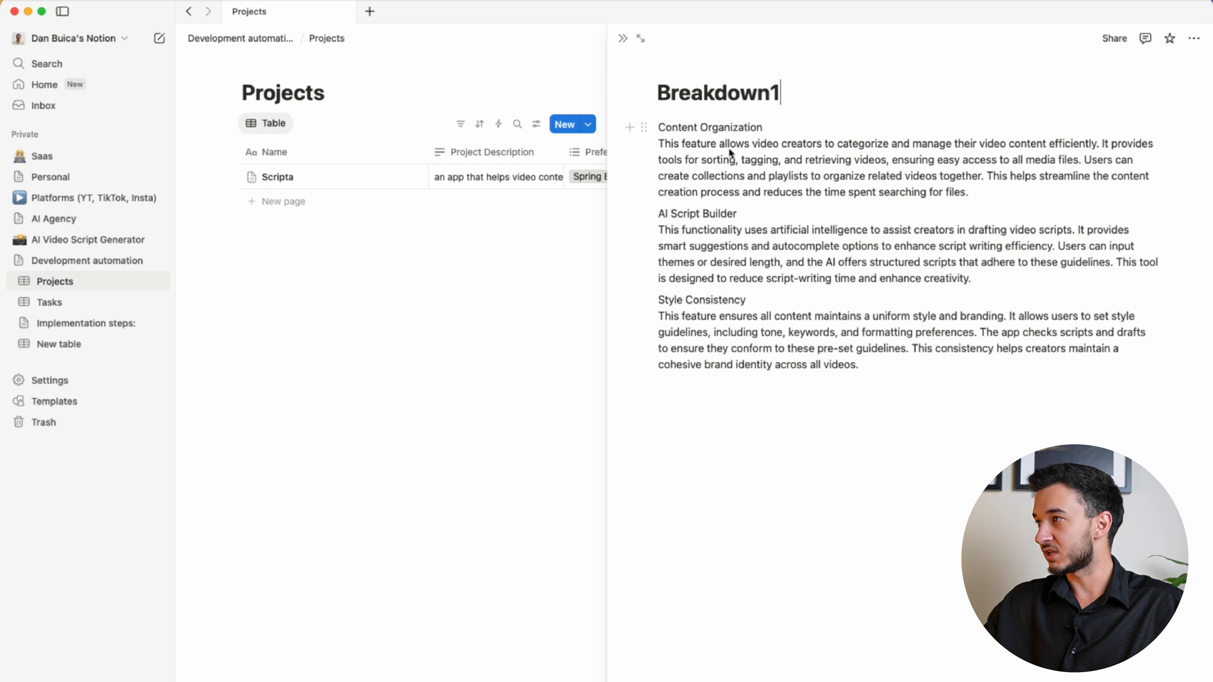
Step: Review the Content Organization, AI Script Builder and Style Consistency sections of Breakdown1
triple_click(709, 216)
double_click(703, 126)
click(772, 144)
triple_click(680, 133)
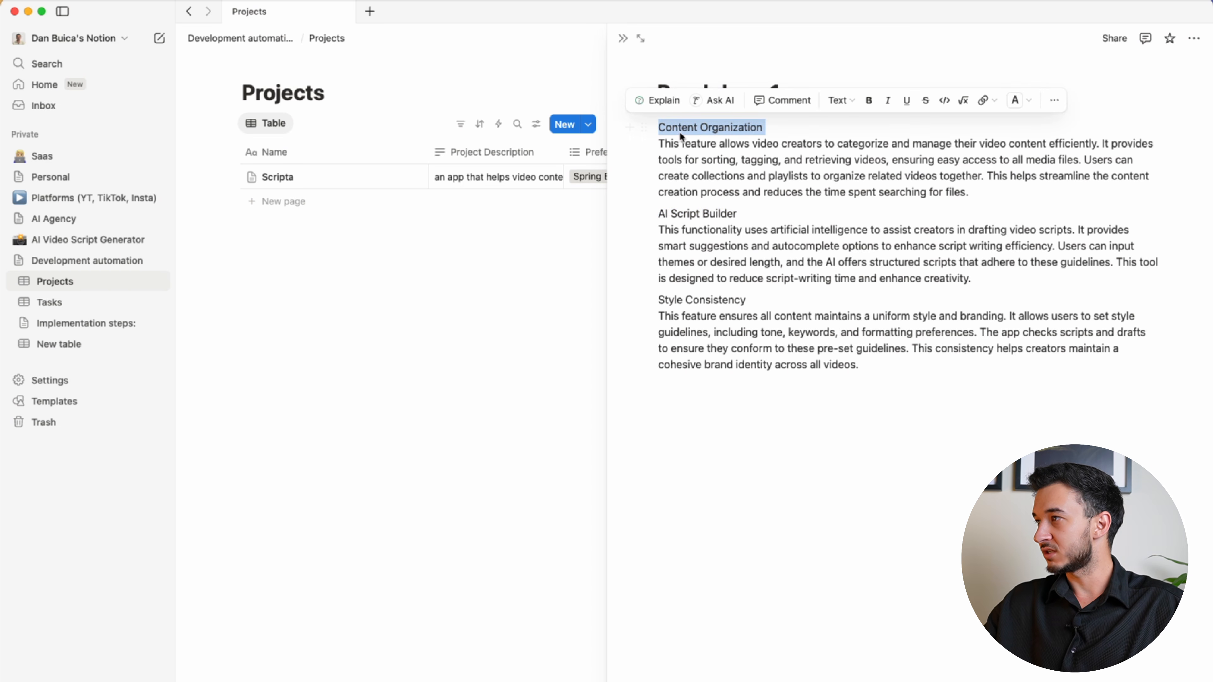
triple_click(708, 213)
triple_click(719, 301)
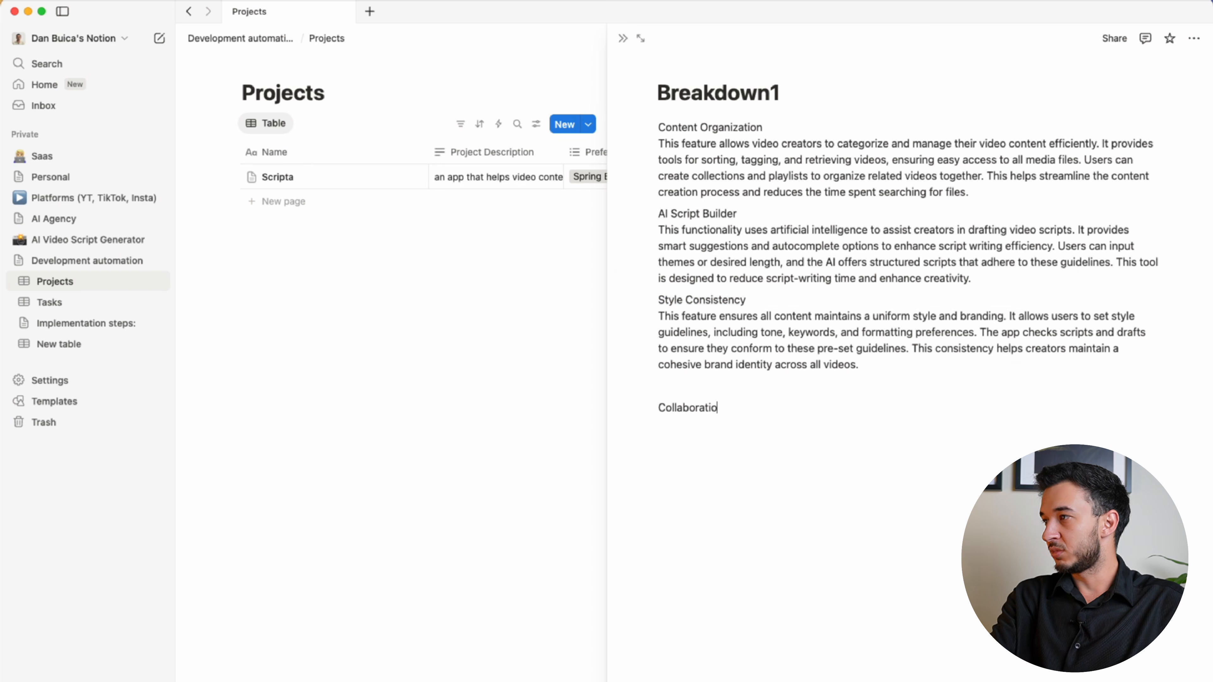
Step: Add "Please add something for collaboration and a module for payments - integrated with stripe." at the end of Breakdown1 and close the page
triple_click(687, 406)
text(Please add somethin)
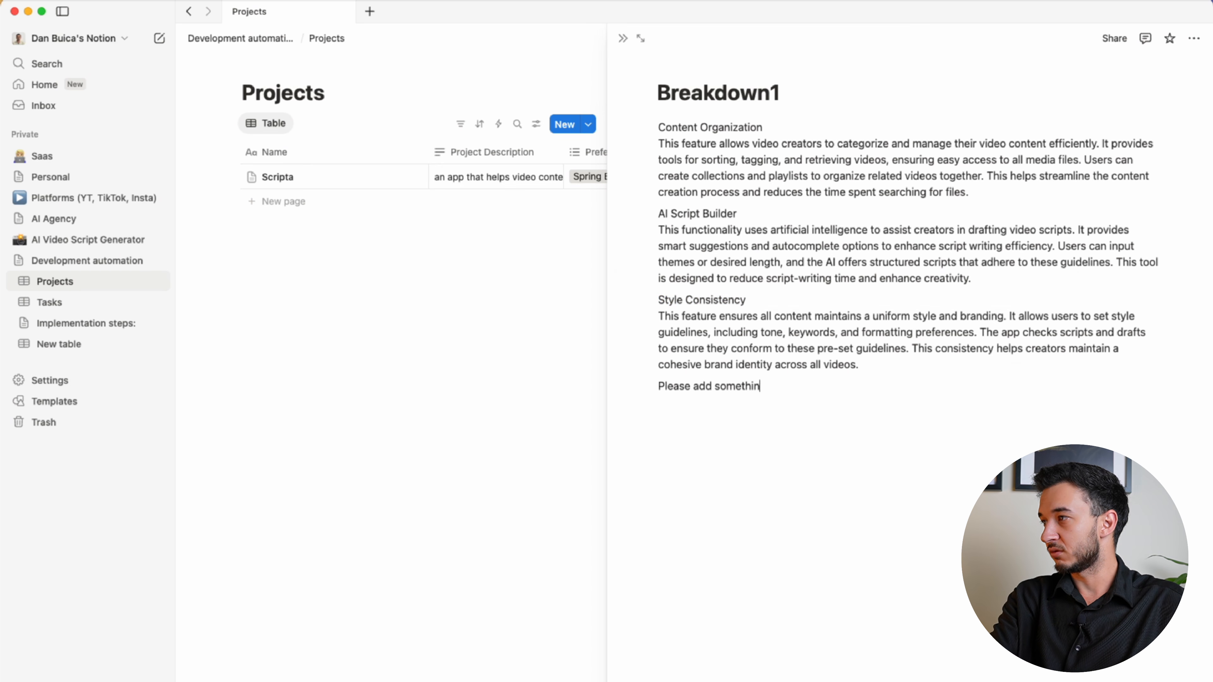
text(g for collaboration and a module for payments - integrate)
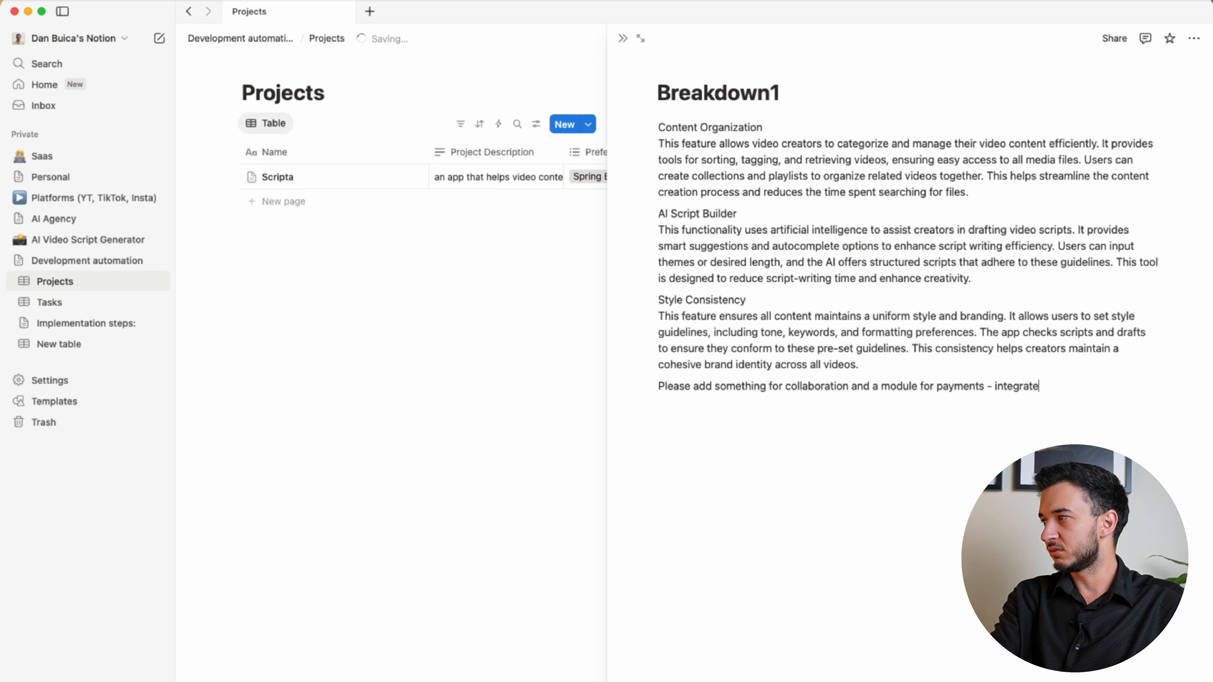
text(with stripe.)
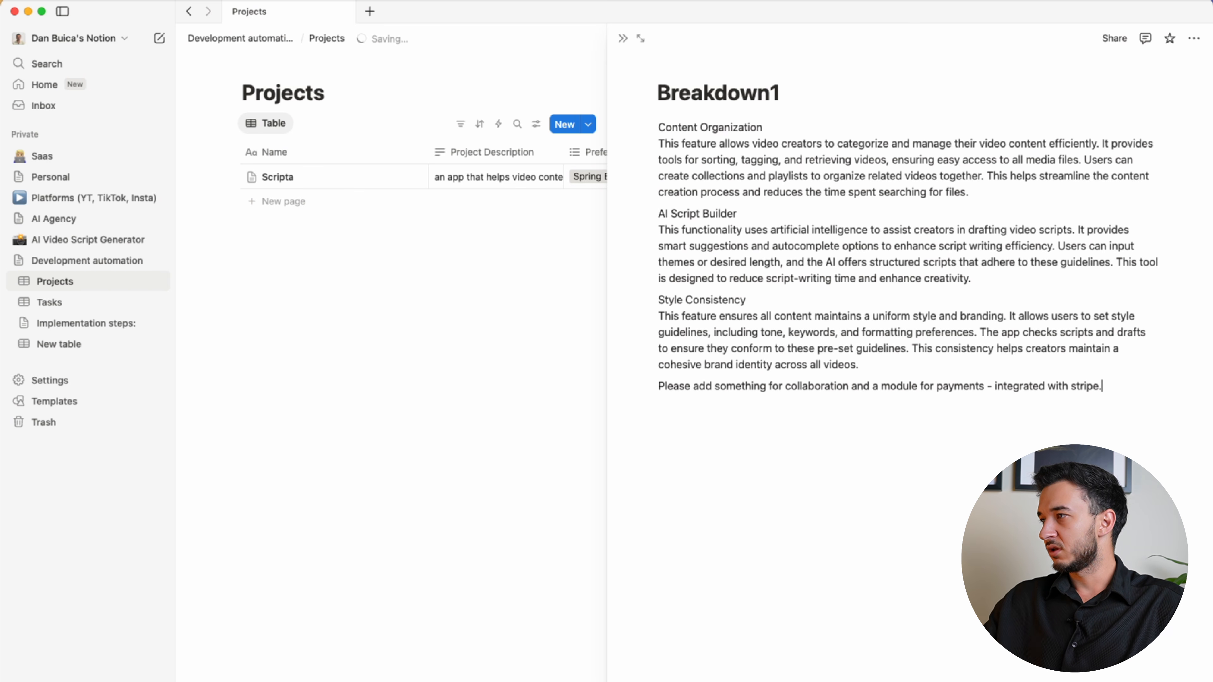
click(463, 385)
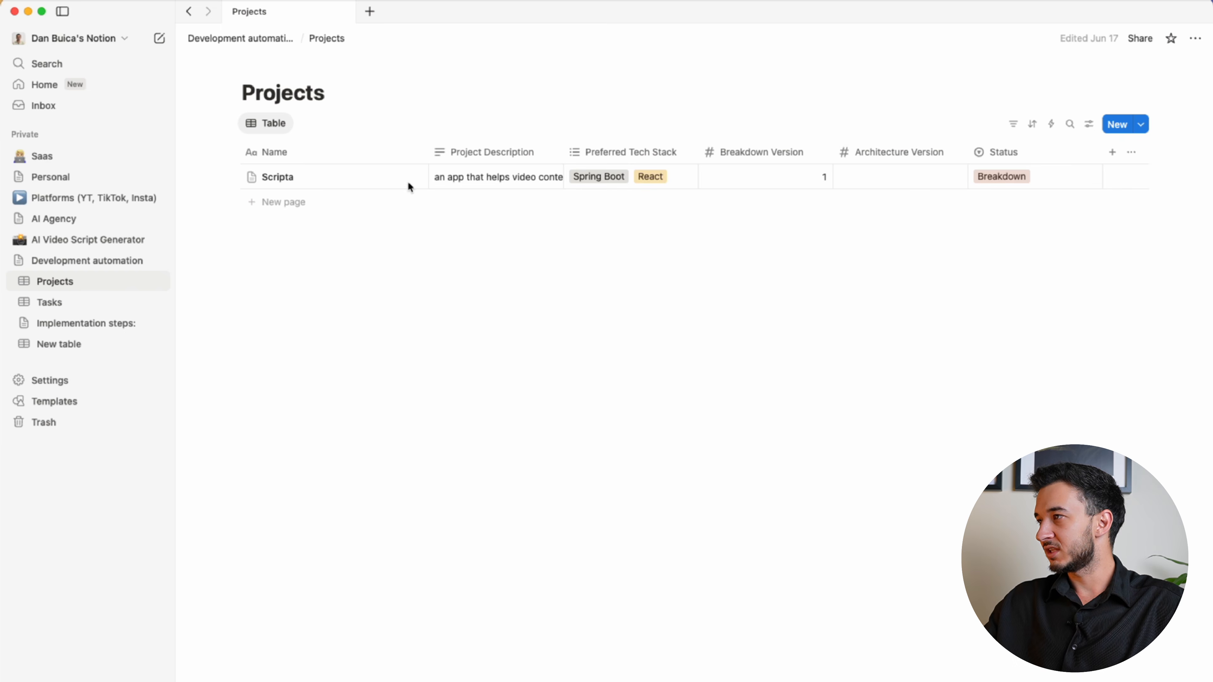
Step: Switch to n8n and rerun the dev automation workflow to process the feedback on the breakdown
key(ctrl+Up)
click(583, 435)
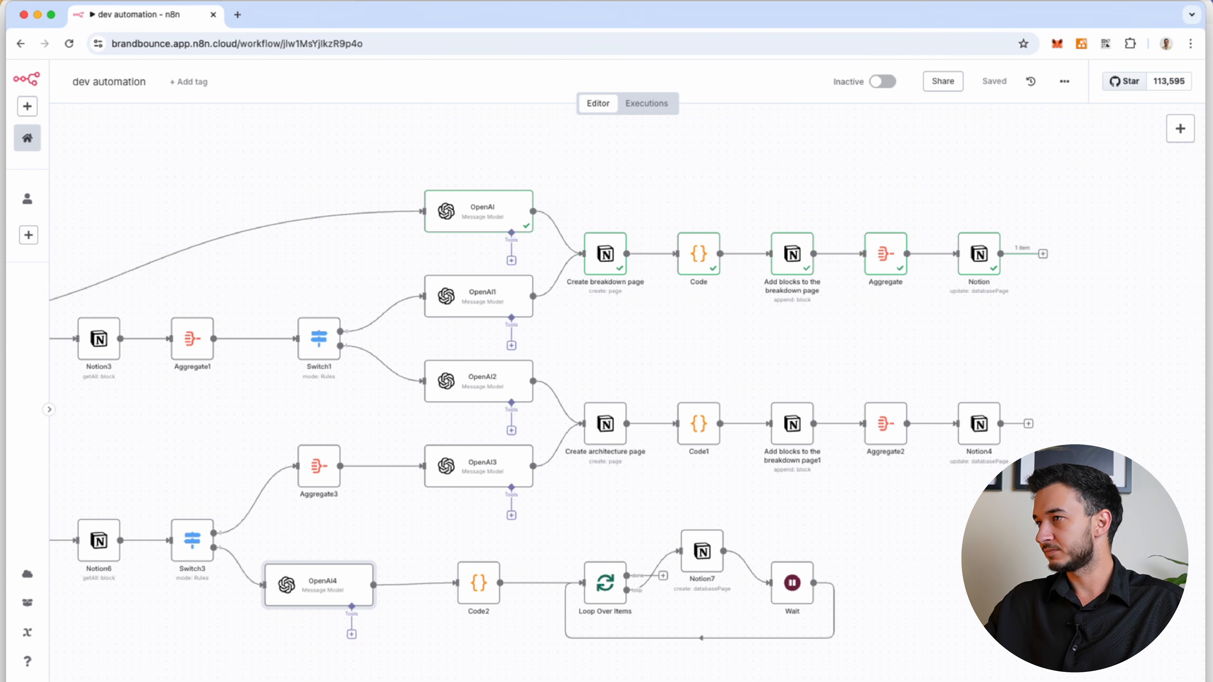
scroll(204, 449, left, 5)
scroll(583, 413, right, 3)
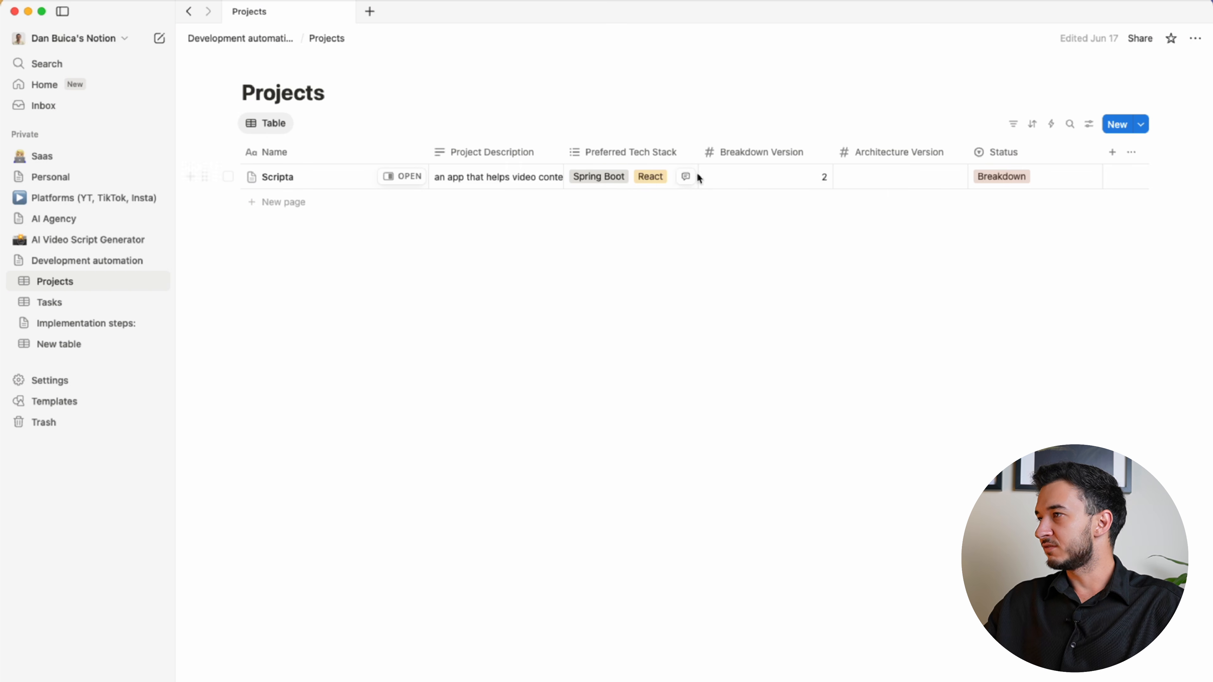
Step: Switch to Notion, open Scripta's Breakdown2 page and review its Collaboration Tools and Payments Module sections
click(402, 178)
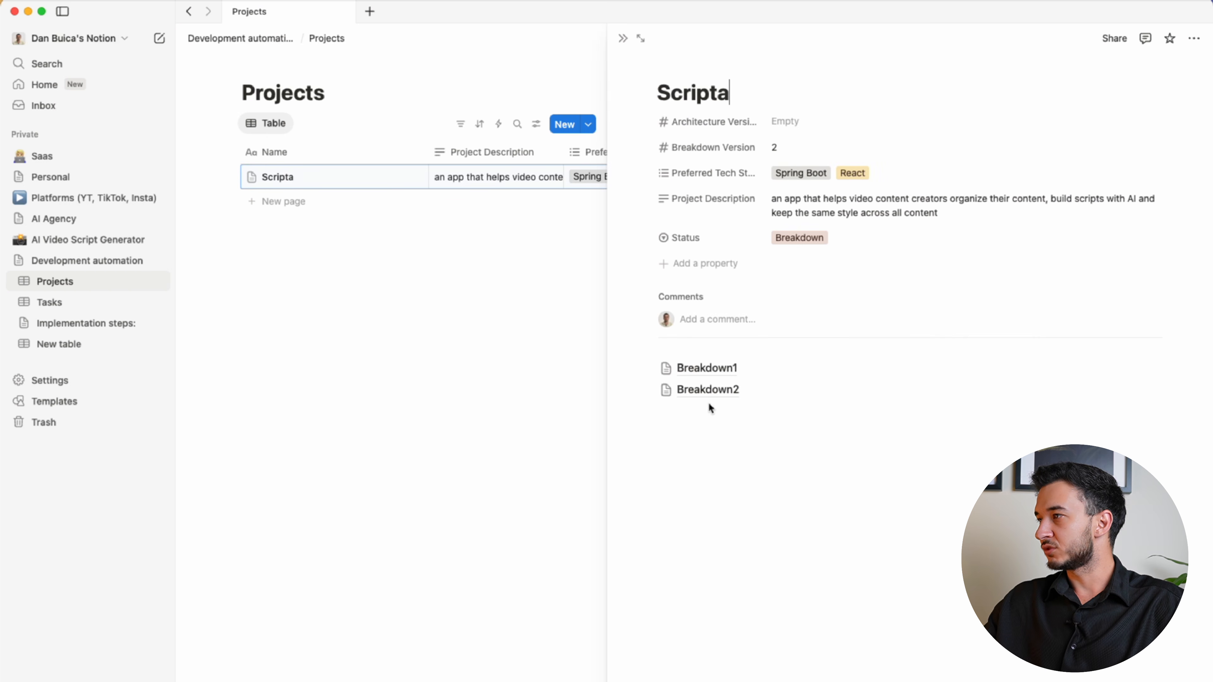
click(720, 391)
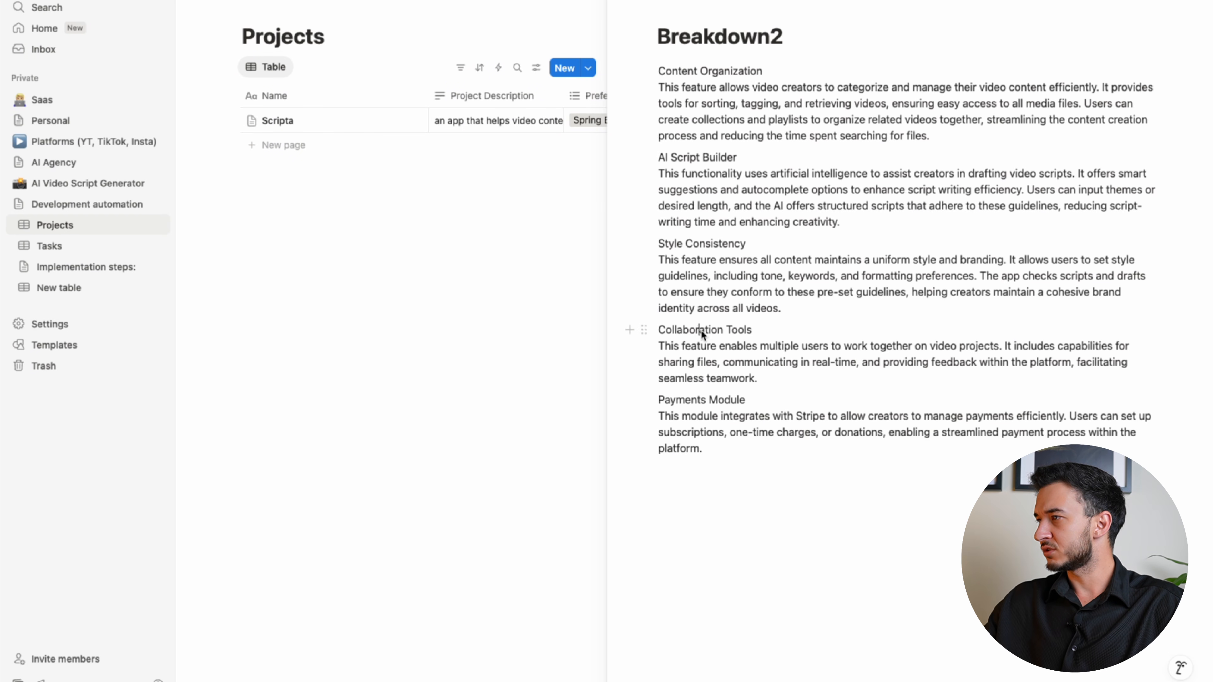
click(739, 330)
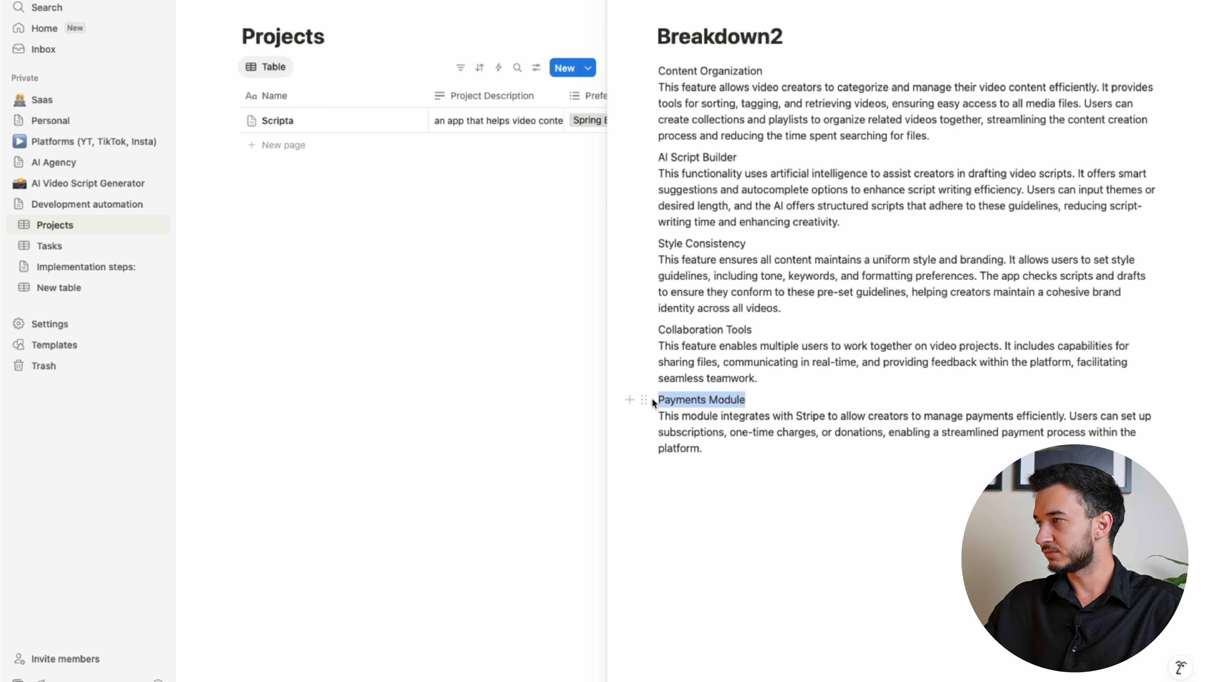
click(737, 434)
click(422, 287)
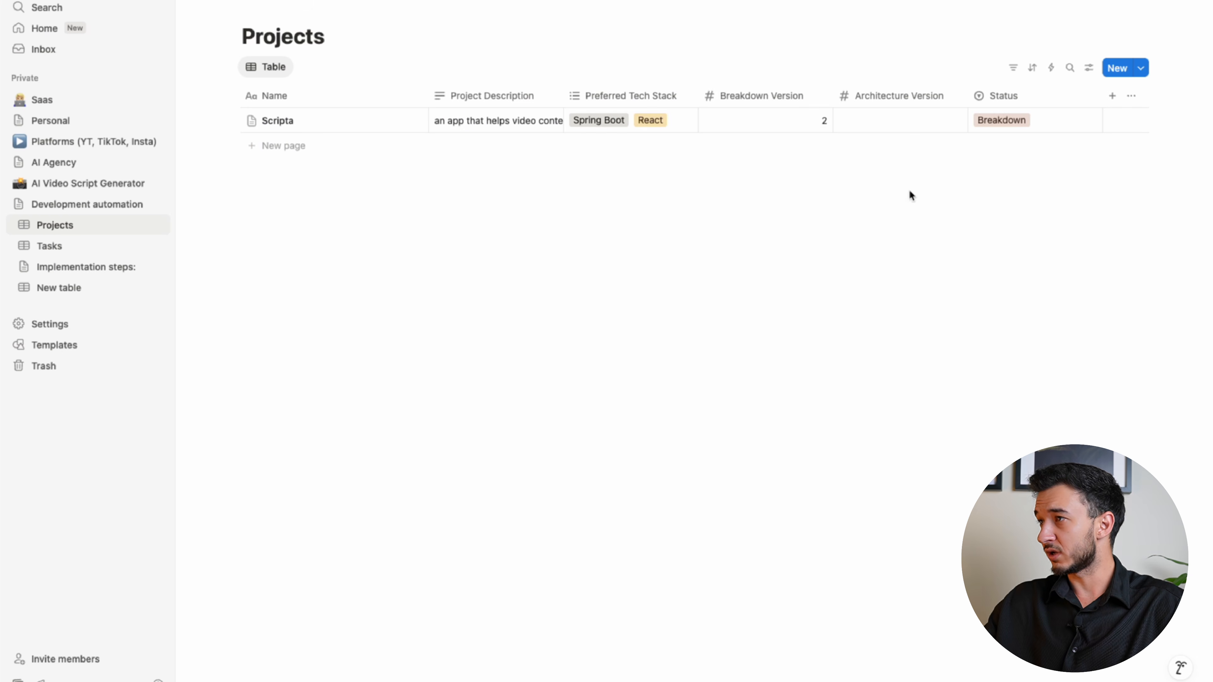
Step: Check the Scripta project's page list and set the project's status to Ready For Architecture
click(411, 120)
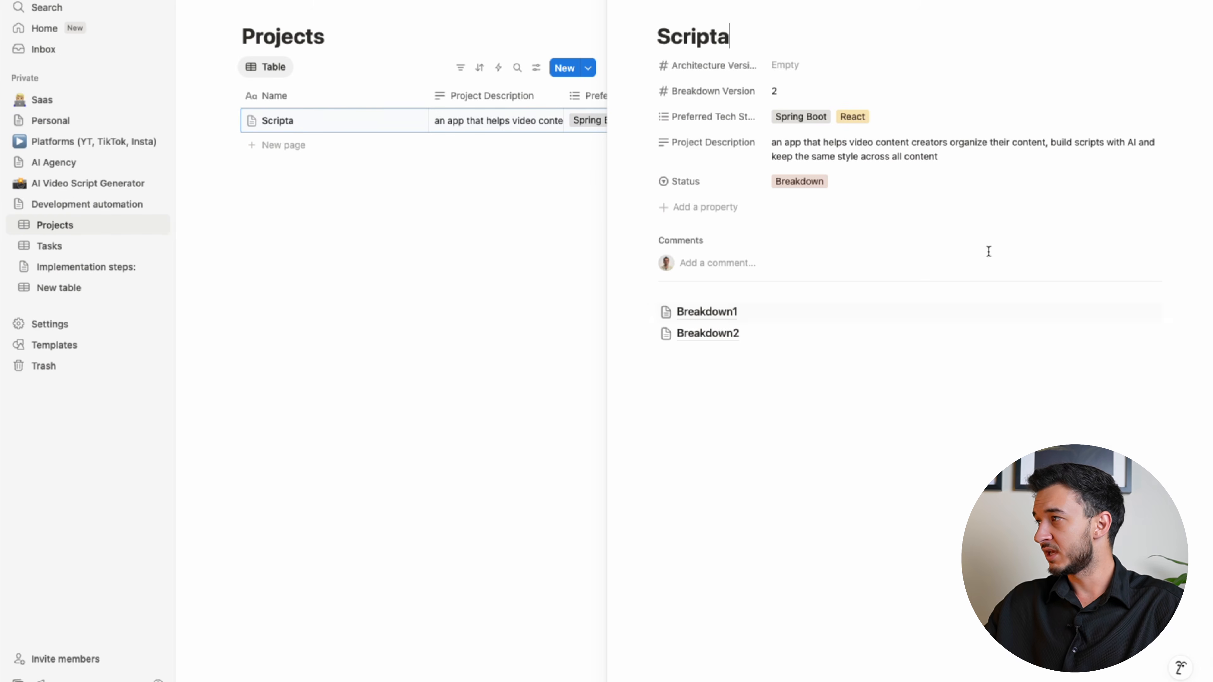
click(454, 275)
click(1012, 119)
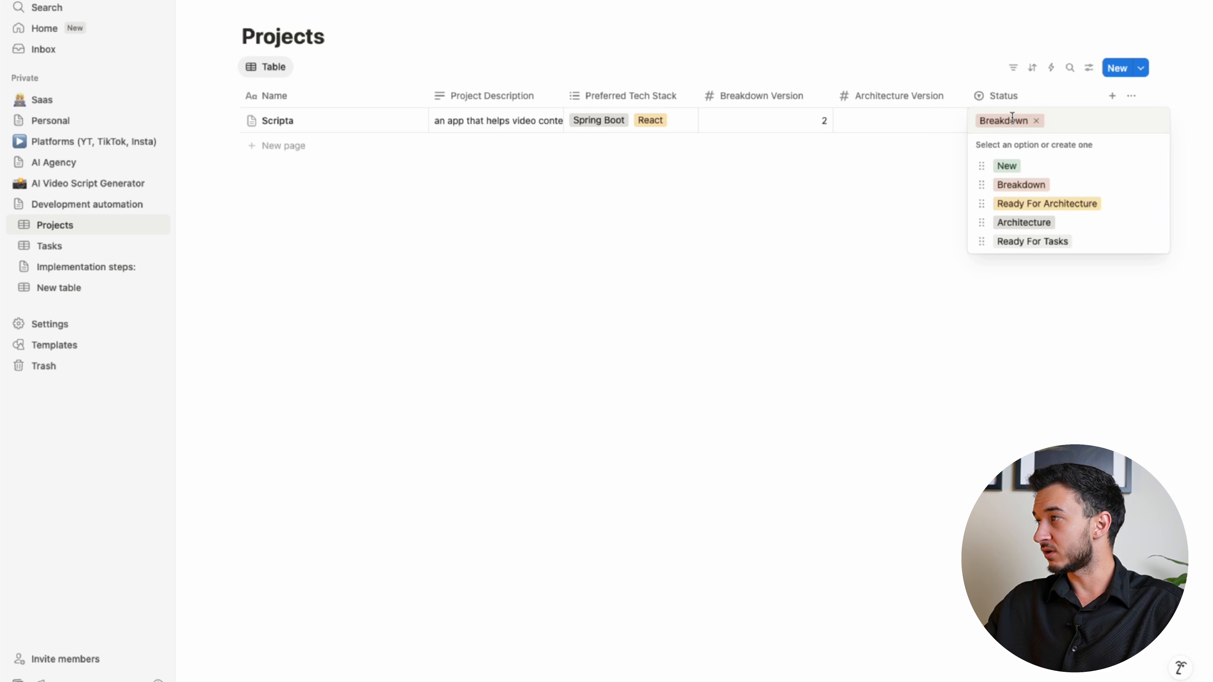
click(1088, 205)
click(853, 245)
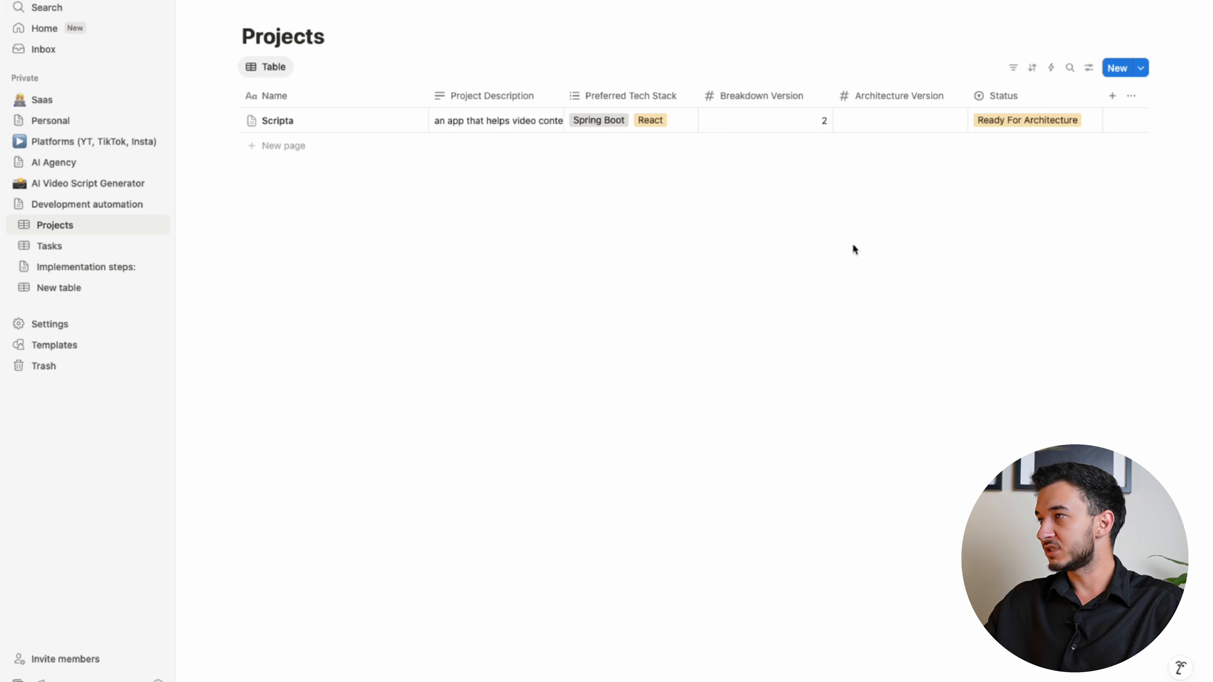
Step: Switch to n8n, run the dev automation workflow for the architecture stage and follow its execution across the nodes
key(ctrl+Up)
click(759, 341)
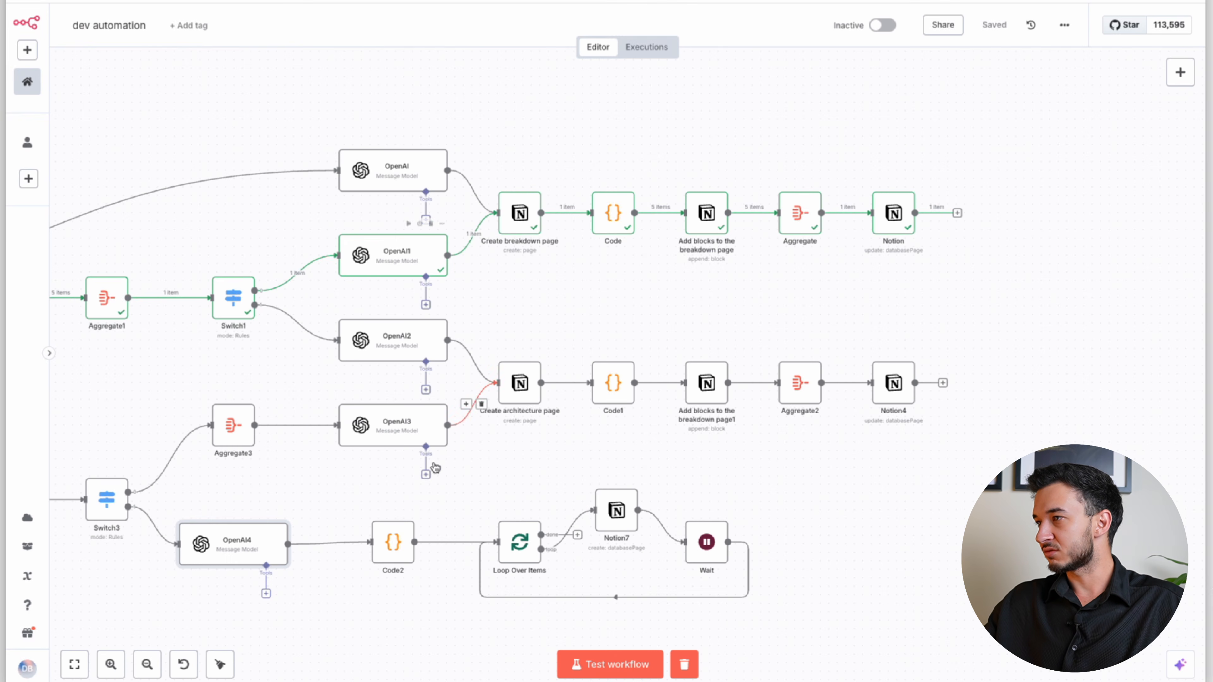
click(610, 669)
scroll(246, 472, left, 10)
scroll(422, 402, right, 10)
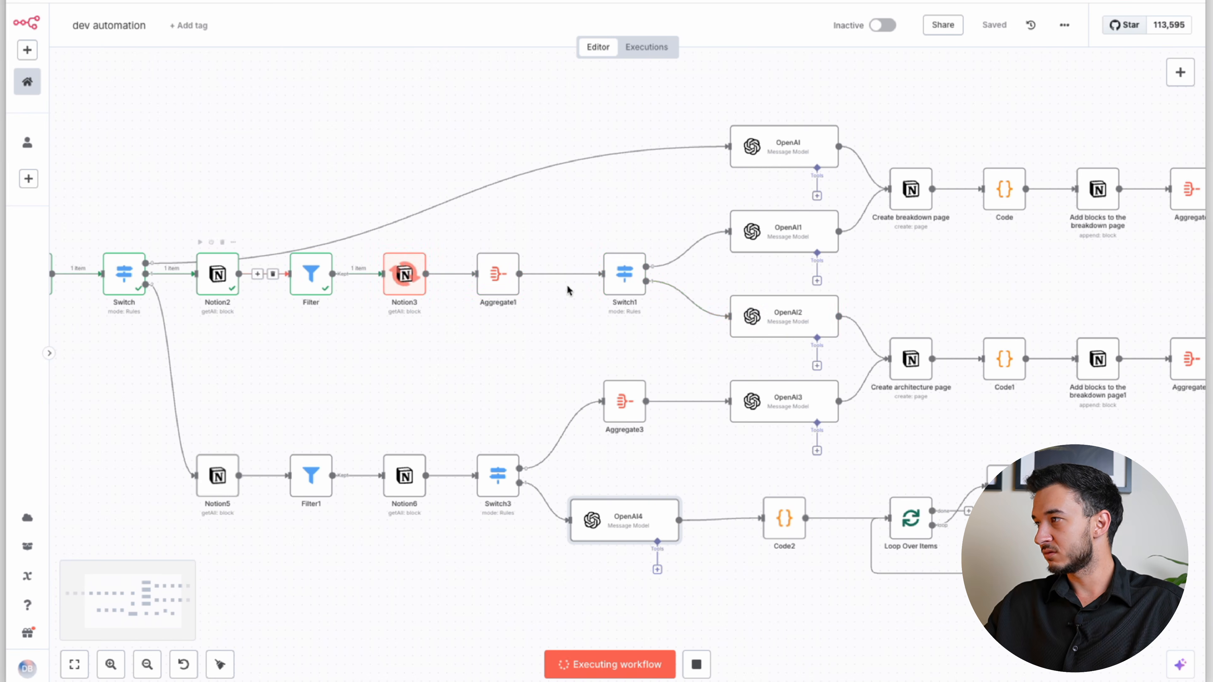
scroll(692, 334, right, 10)
scroll(710, 347, right, 10)
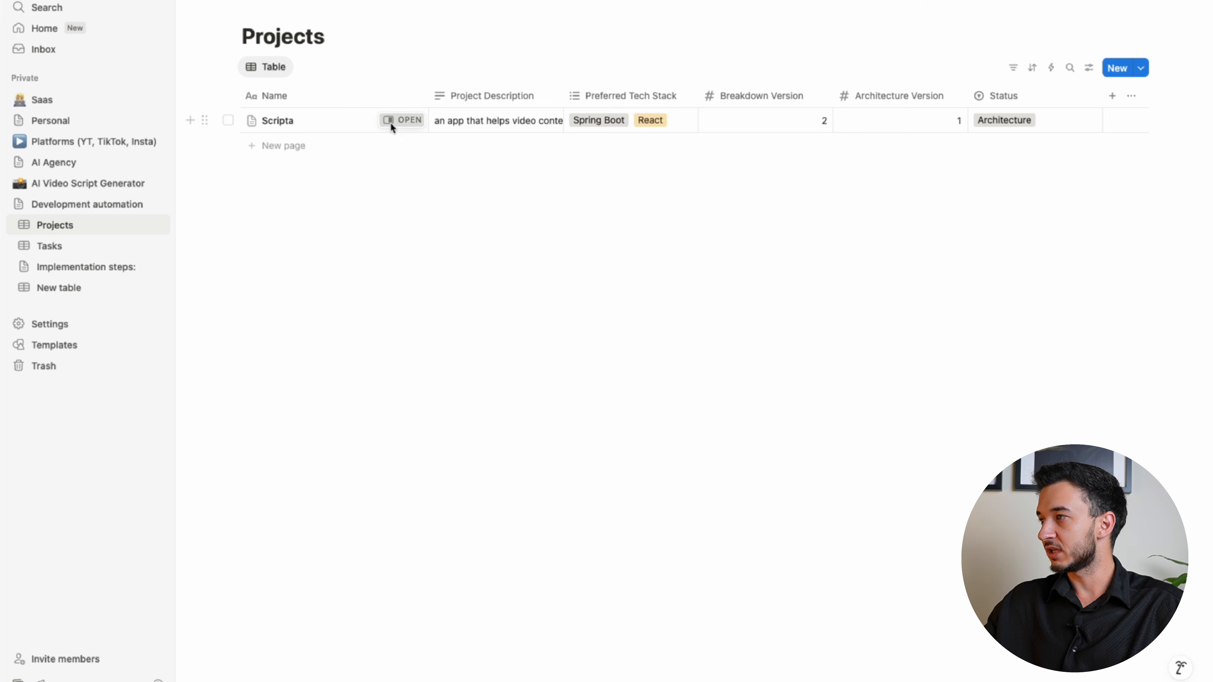
Step: Switch to Notion, open Scripta's Architecture1 page and add "Please add a microservice for payments, integrated with stripe." at the end
click(392, 123)
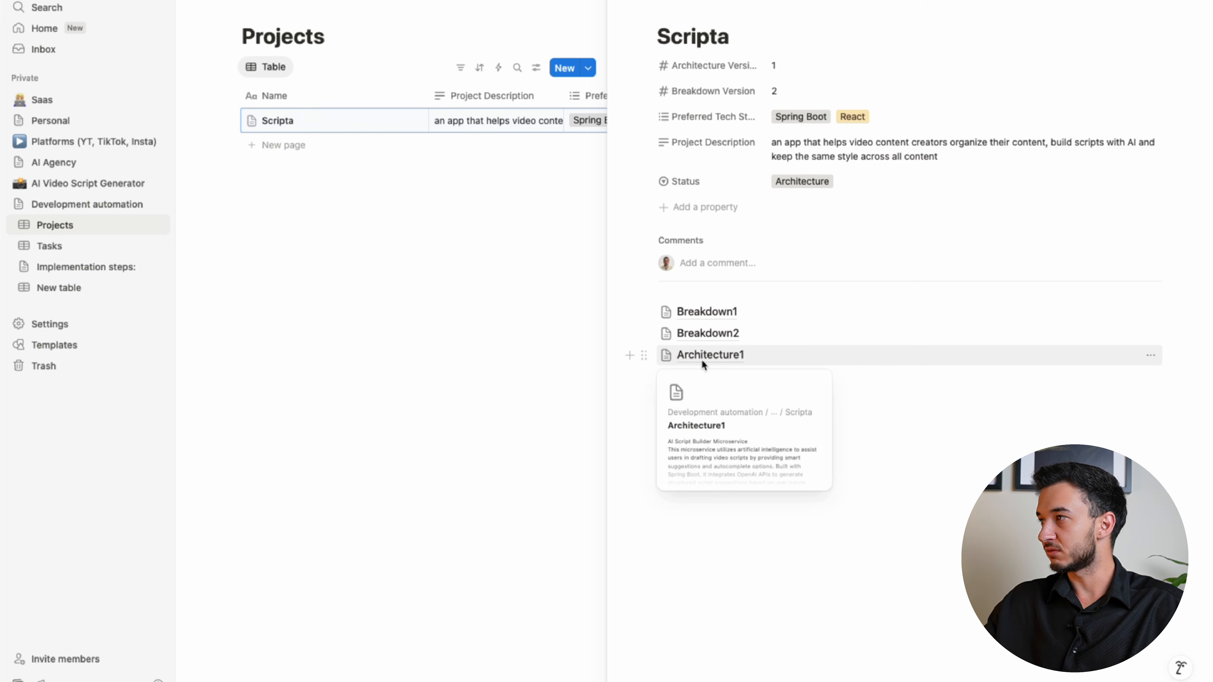
click(701, 358)
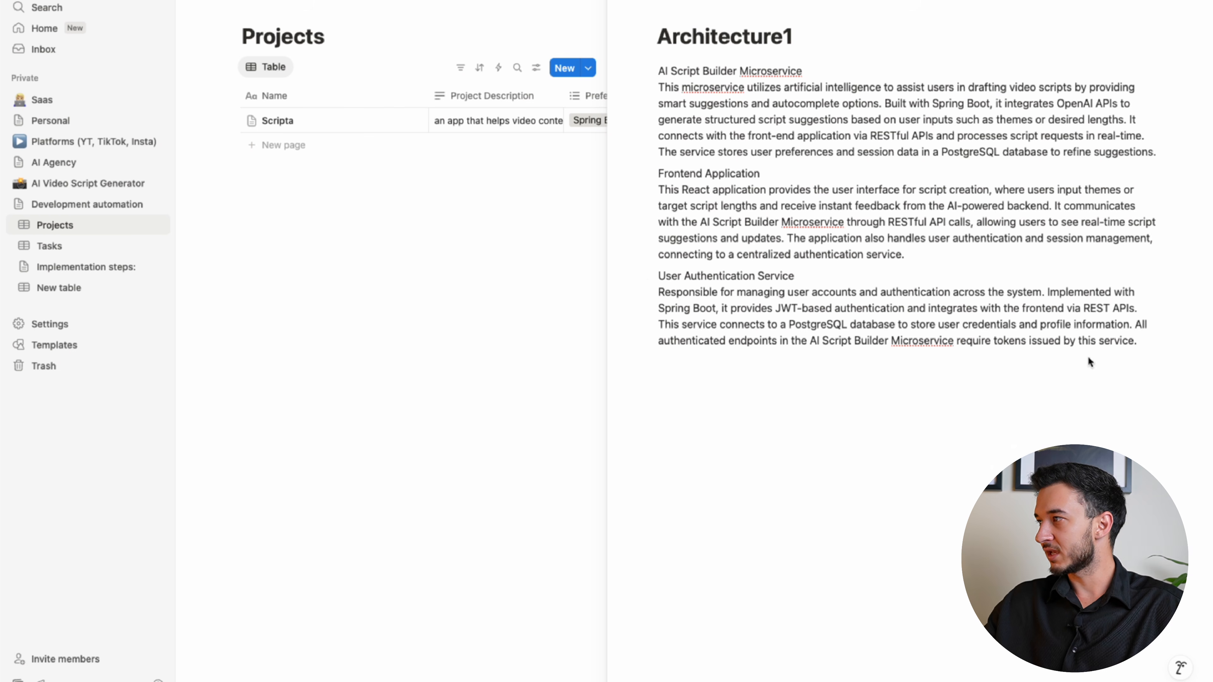
click(1137, 347)
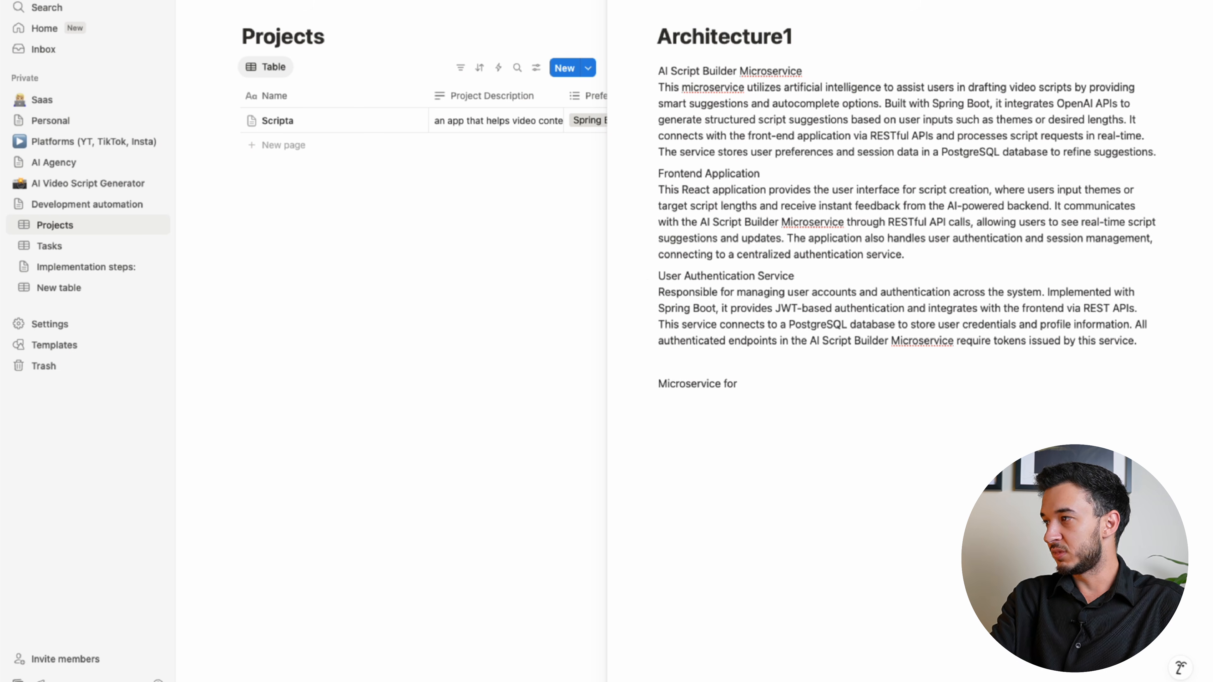
key(super+a)
key(BackSpace)
key(BackSpace)
text(Please add a microservice)
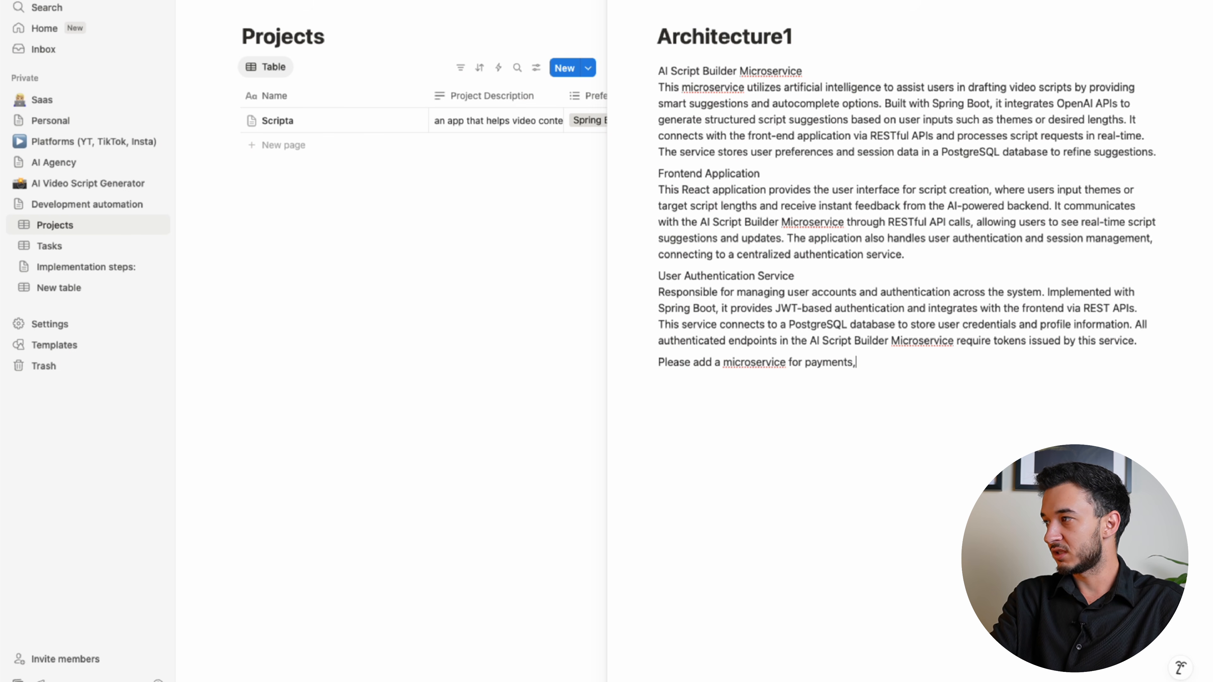
text(for payments, integrated with stripe.)
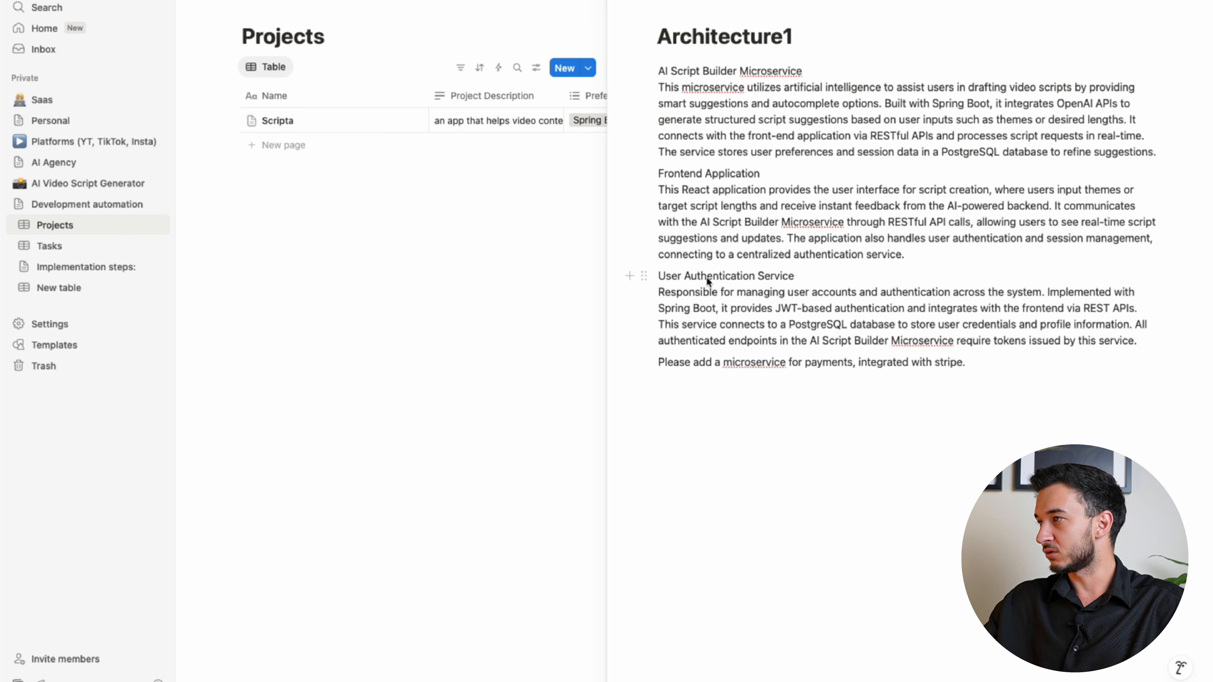
Step: Change the "User Authentication Service" heading to "User Authentication Microservice"
double_click(765, 275)
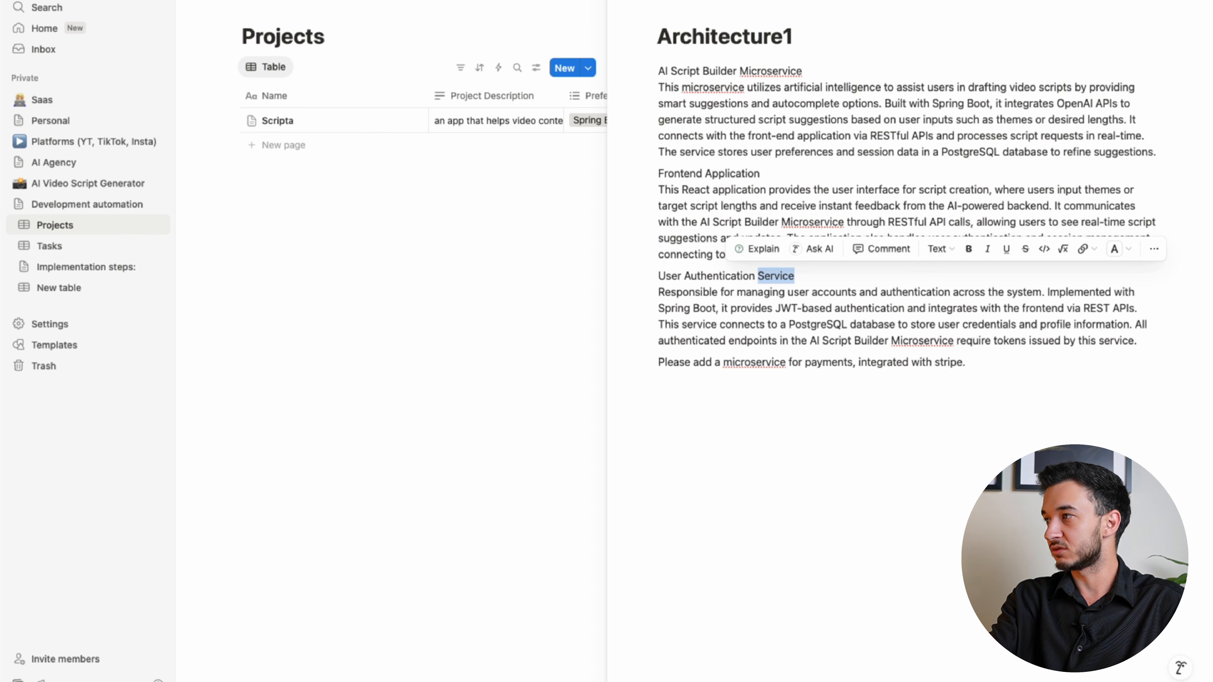
text(Microservice)
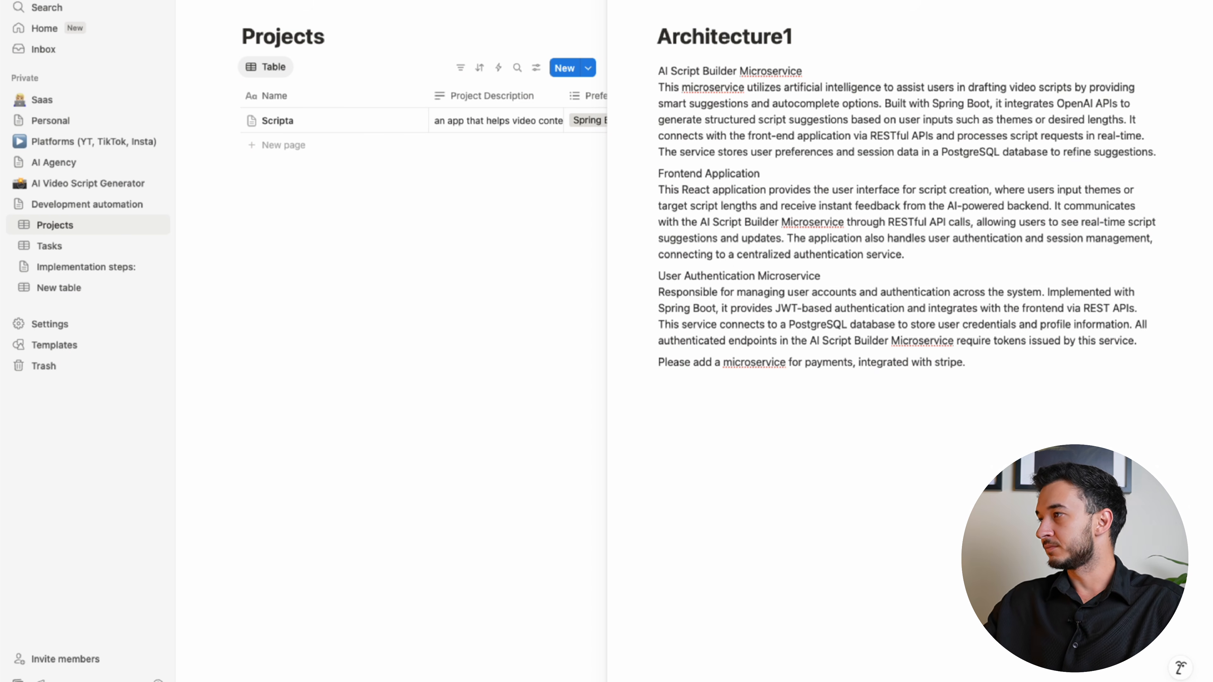
Step: Close the Architecture1 page, switch to n8n, run the dev automation workflow on the edited architecture and follow its execution
click(1060, 414)
click(982, 356)
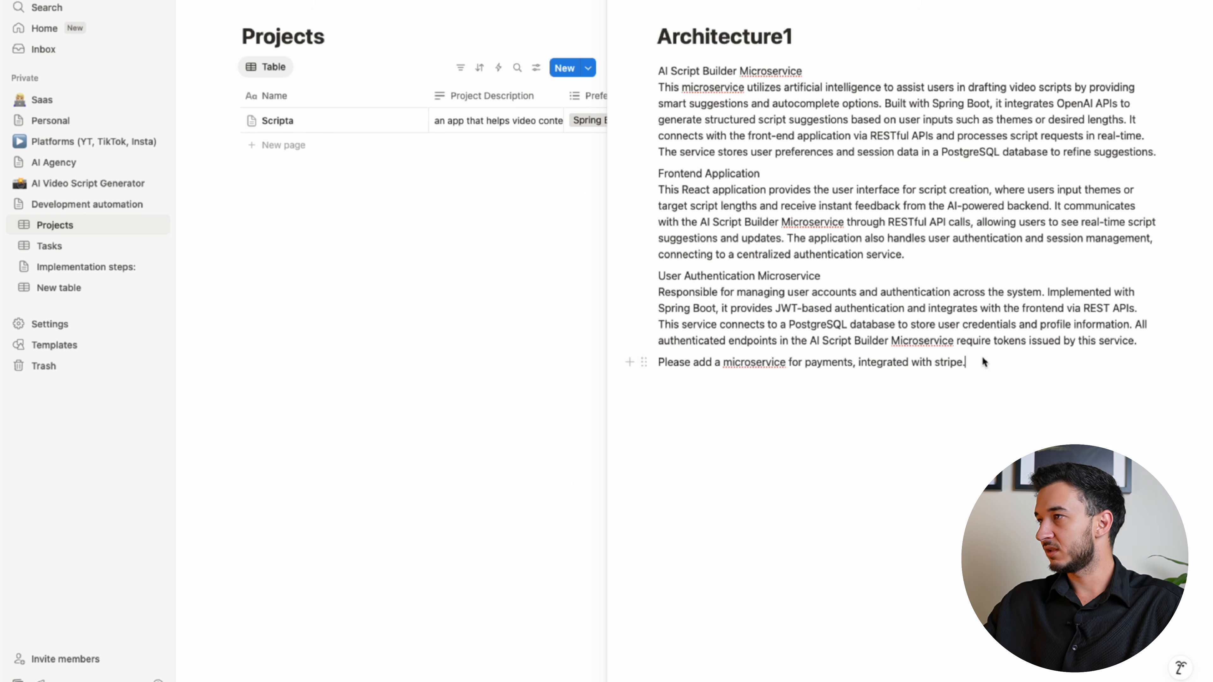
click(523, 292)
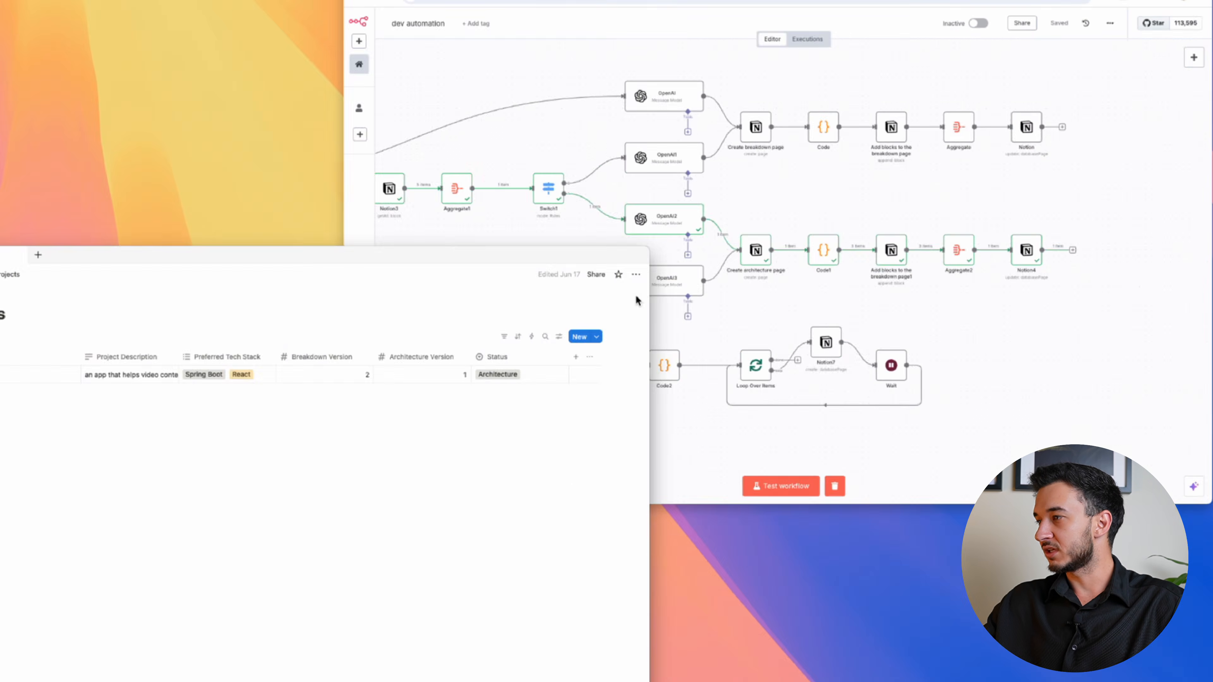
click(946, 471)
click(786, 488)
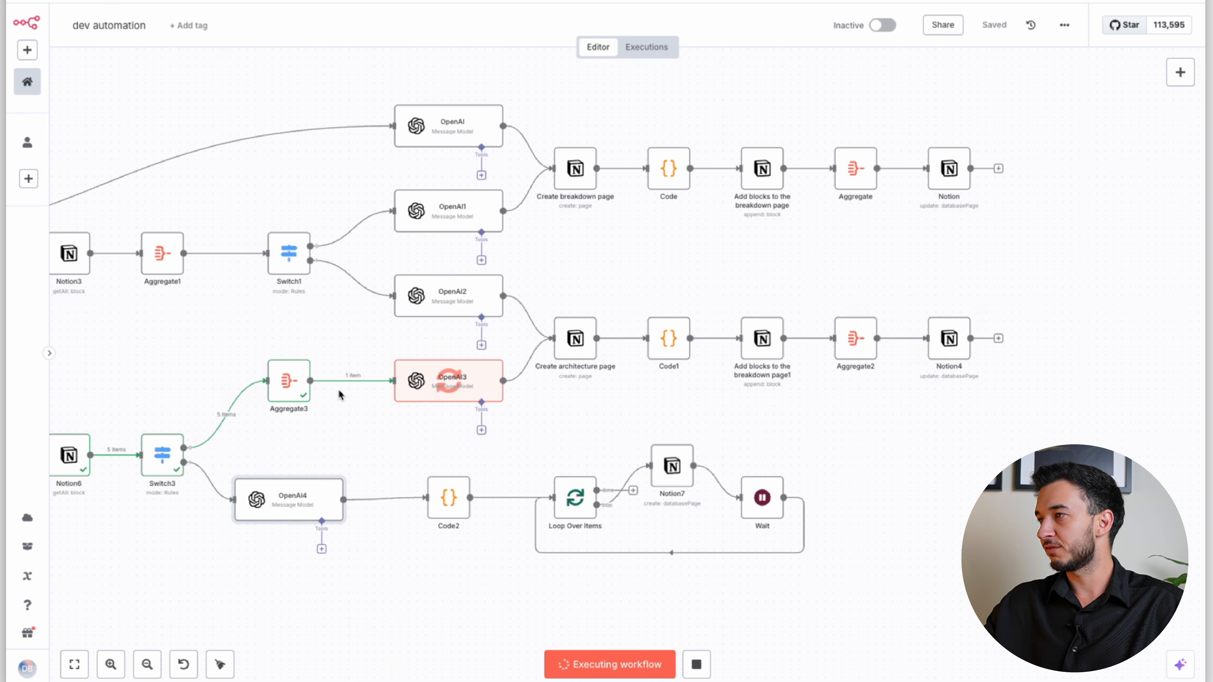
scroll(339, 395, left, 1)
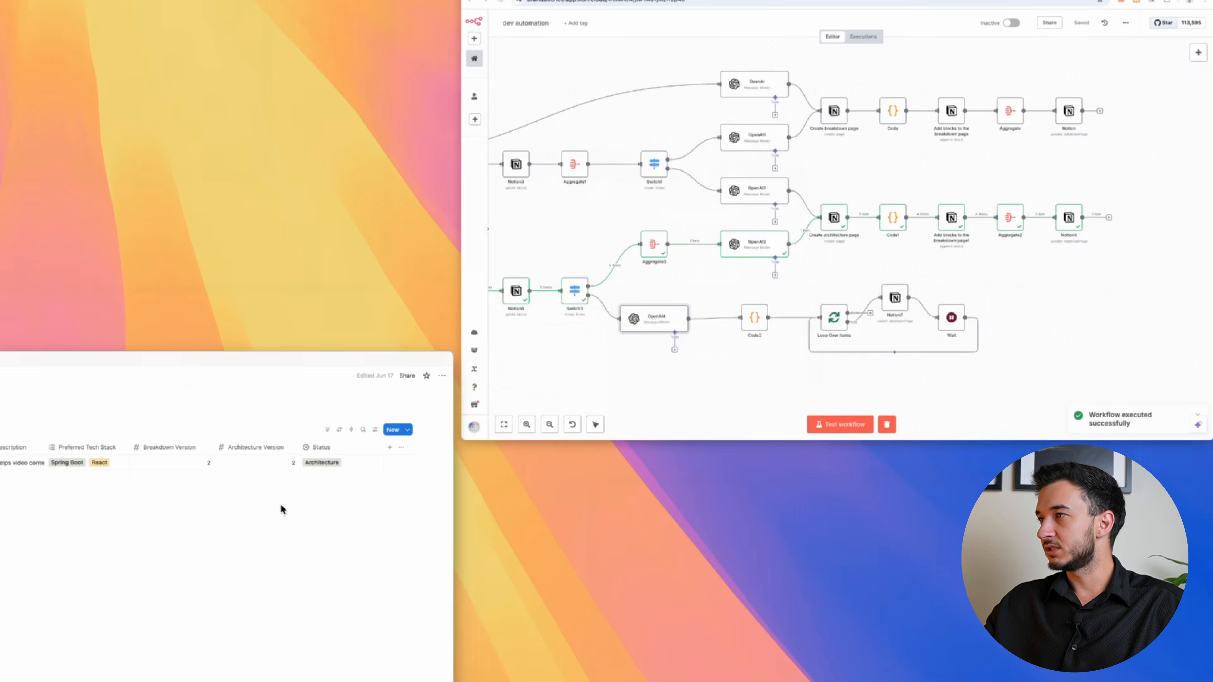
Step: Switch to Notion, open Scripta's Architecture2 page and review its microservice, frontend, authentication and payment sections
click(282, 508)
click(412, 123)
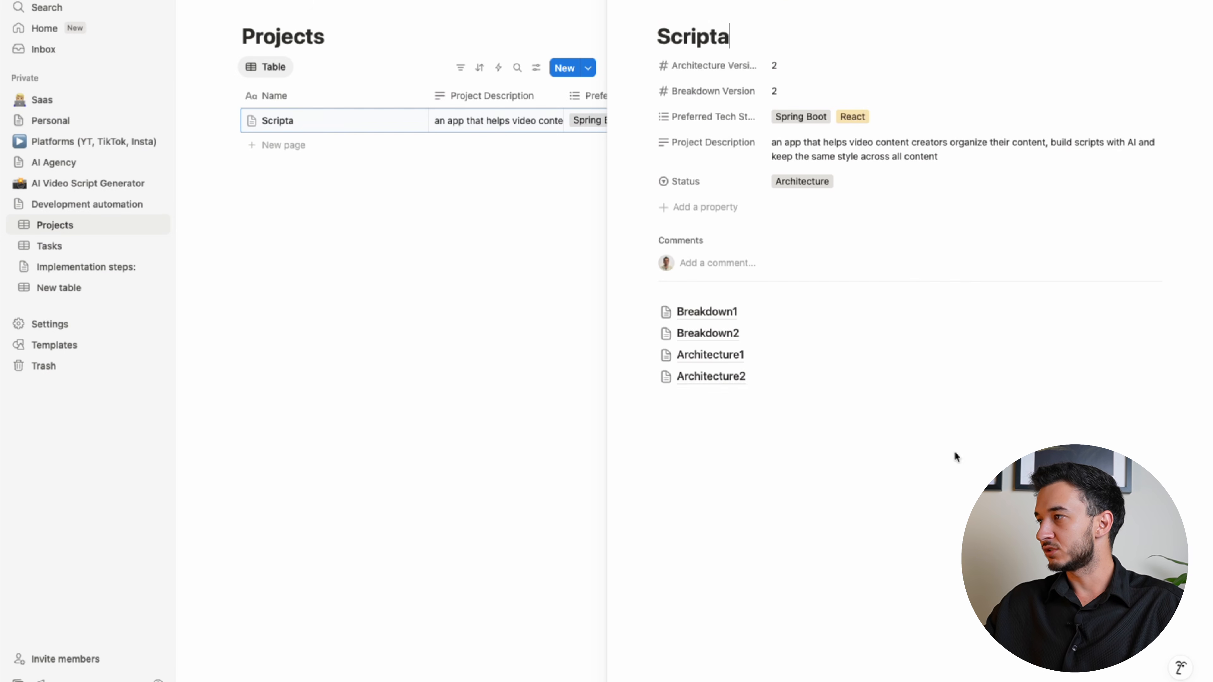
click(710, 378)
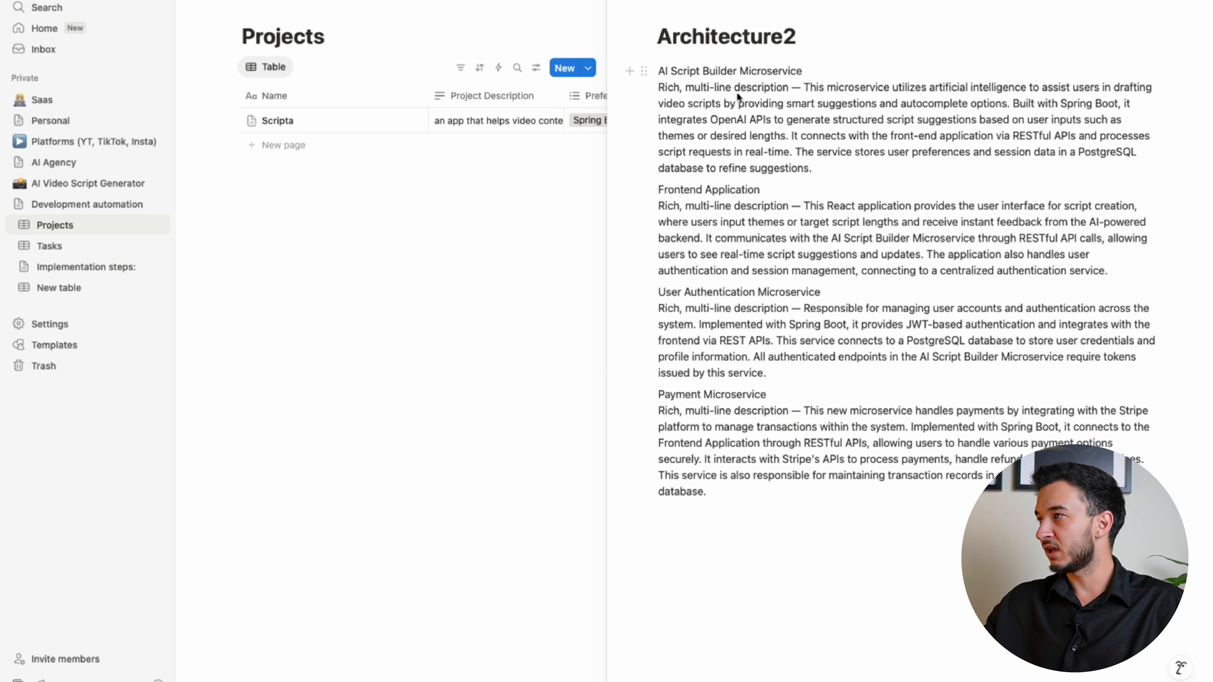
triple_click(735, 72)
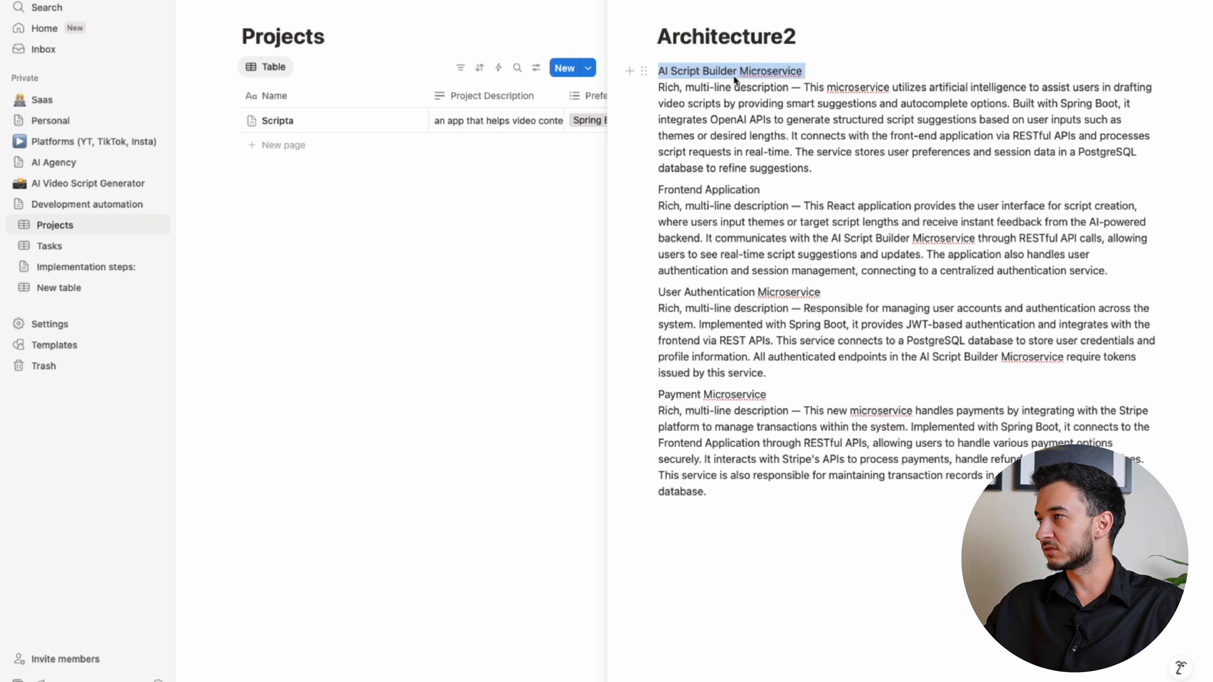
triple_click(706, 195)
double_click(729, 293)
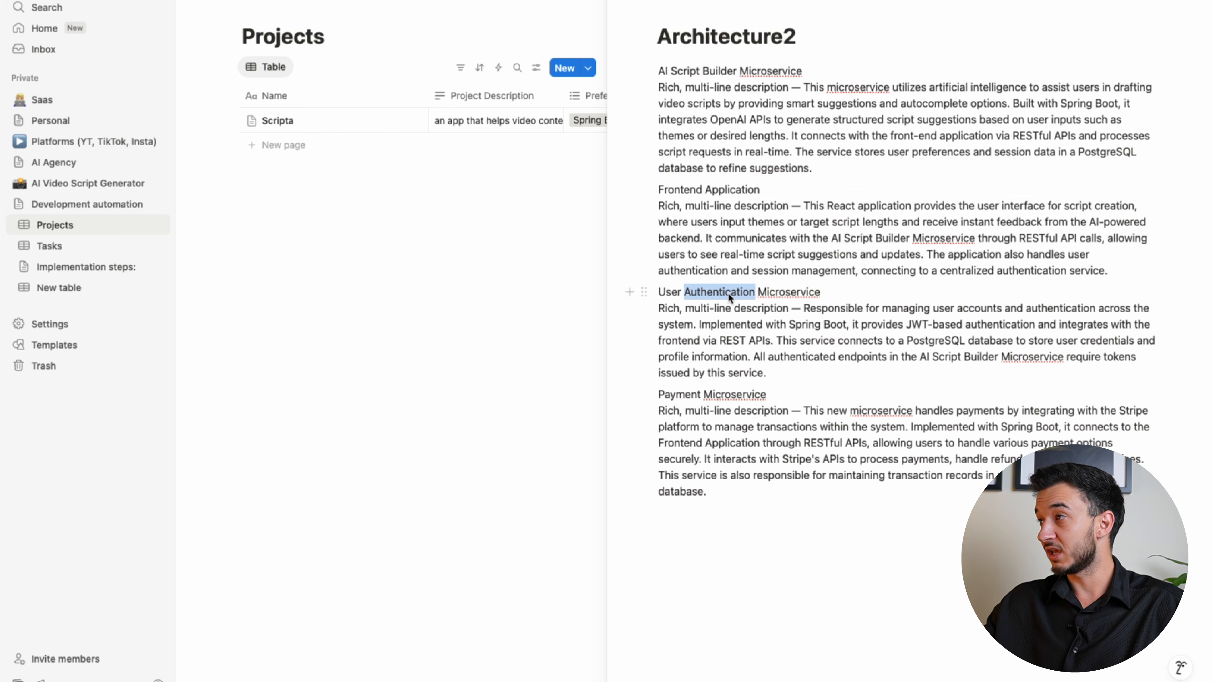
triple_click(729, 293)
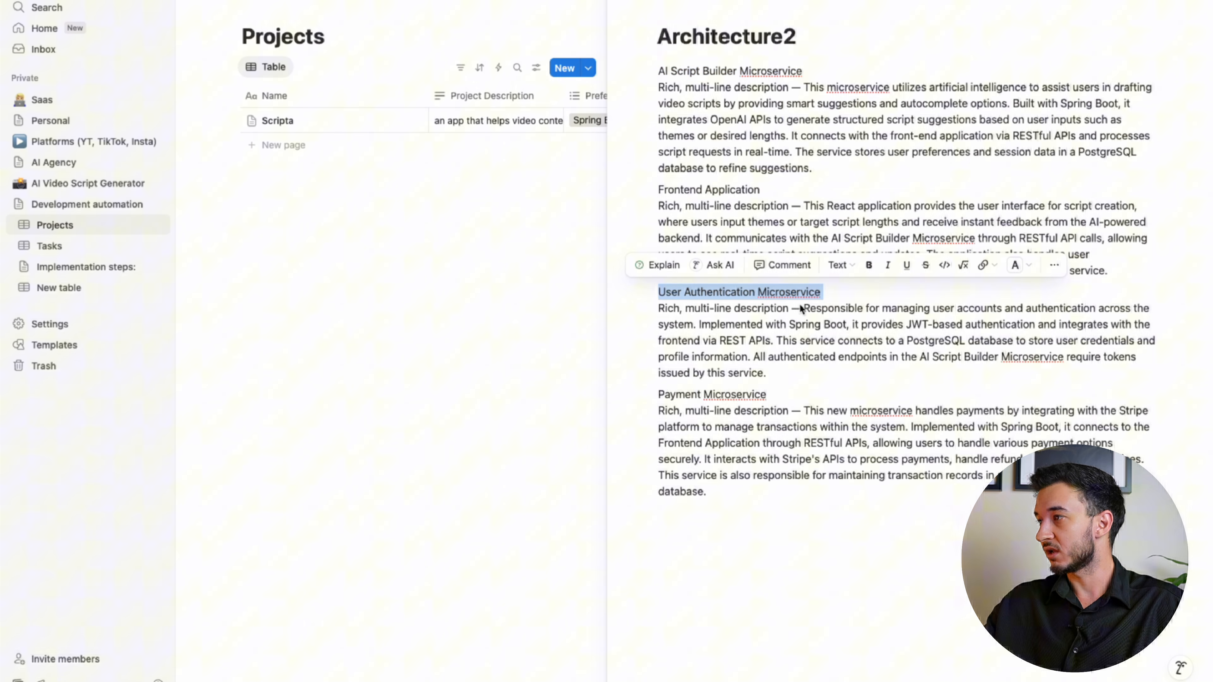
triple_click(750, 396)
click(816, 574)
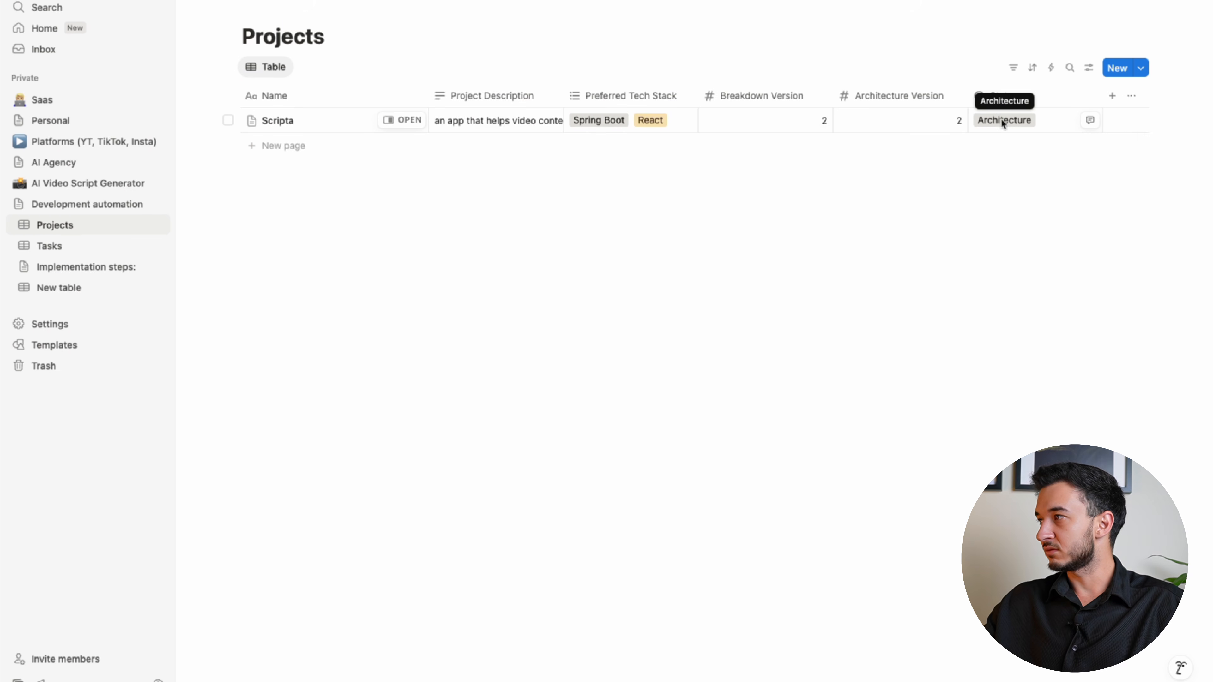
Step: Set Scripta's status to Ready For Tasks, switch to n8n, run the dev automation workflow and follow its execution
click(988, 123)
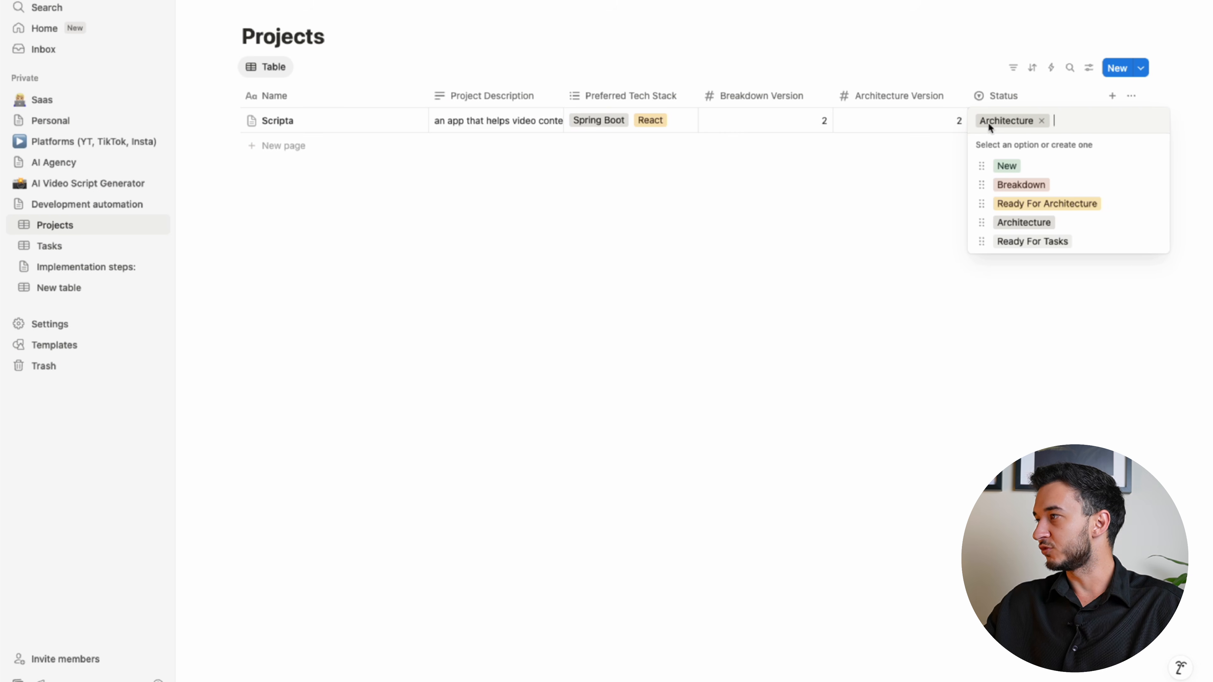
click(1022, 239)
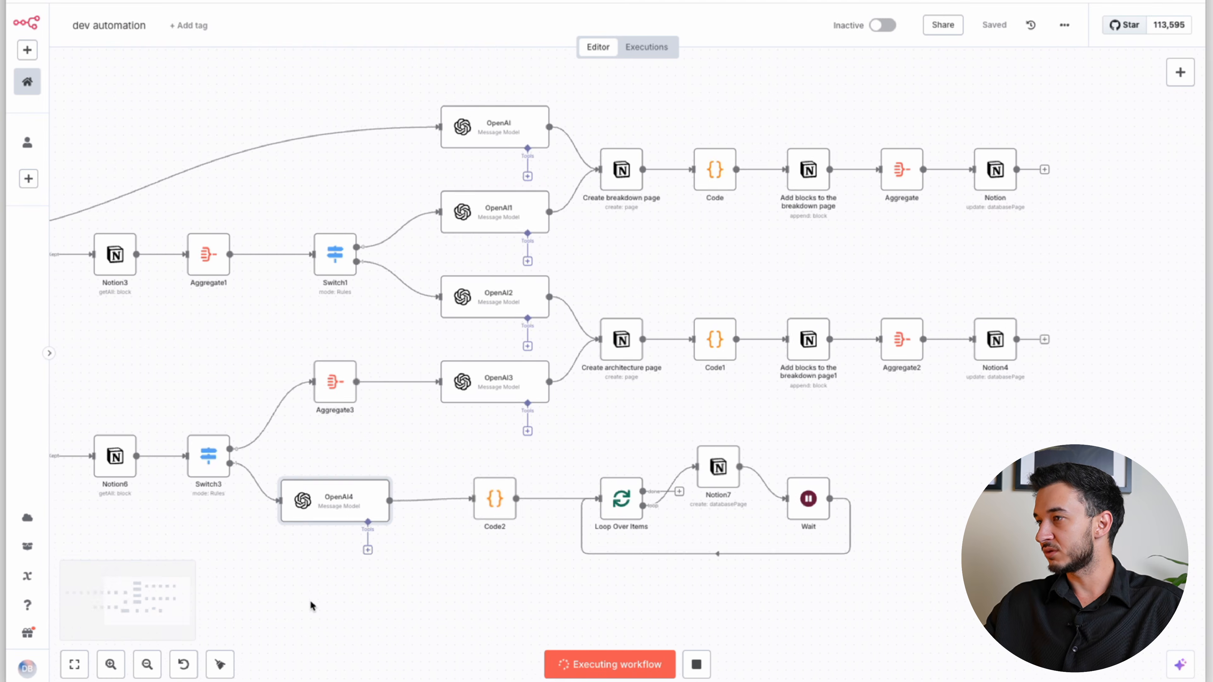
scroll(311, 606, left, 8)
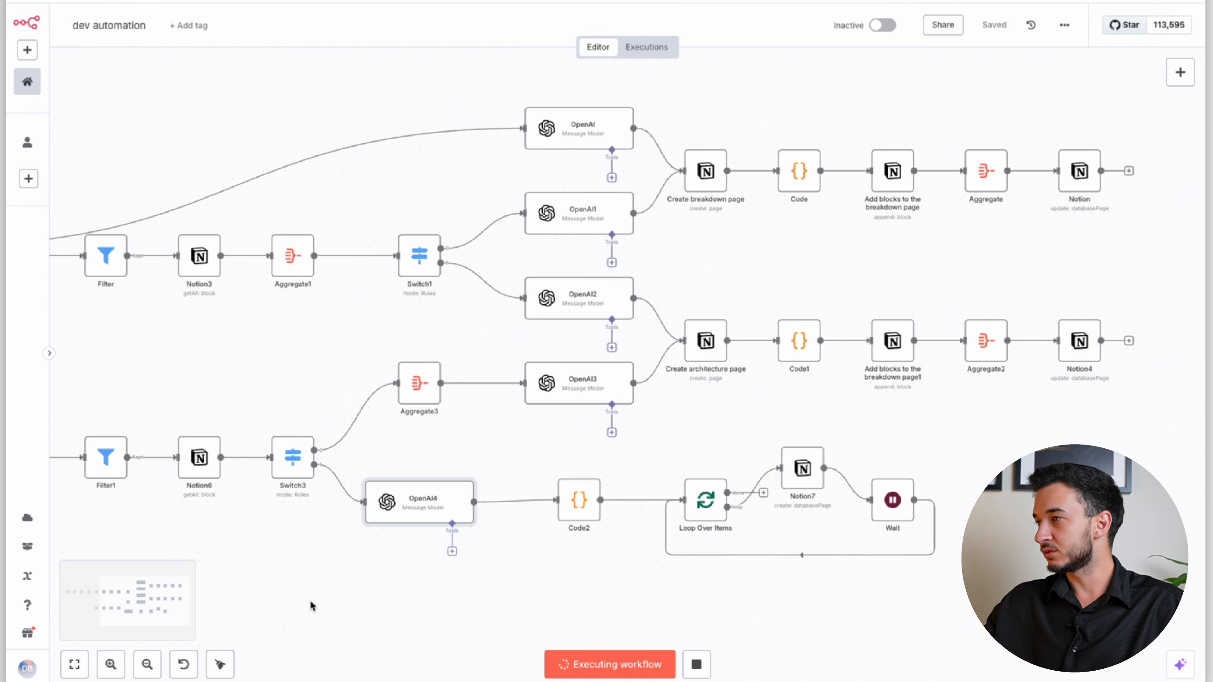
scroll(857, 543, right, 6)
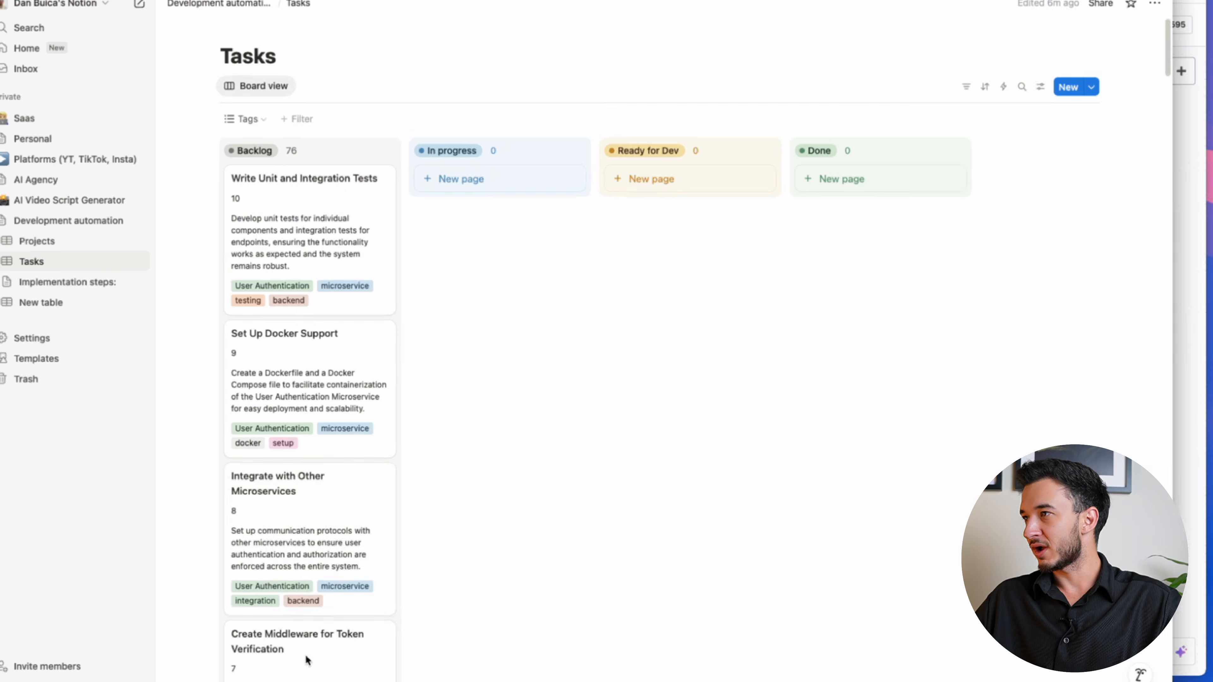
Step: On Notion's Tasks board, open the Set Up Project Structure task at the end of the backlog and examine its build instructions
scroll(506, 409, down, 20)
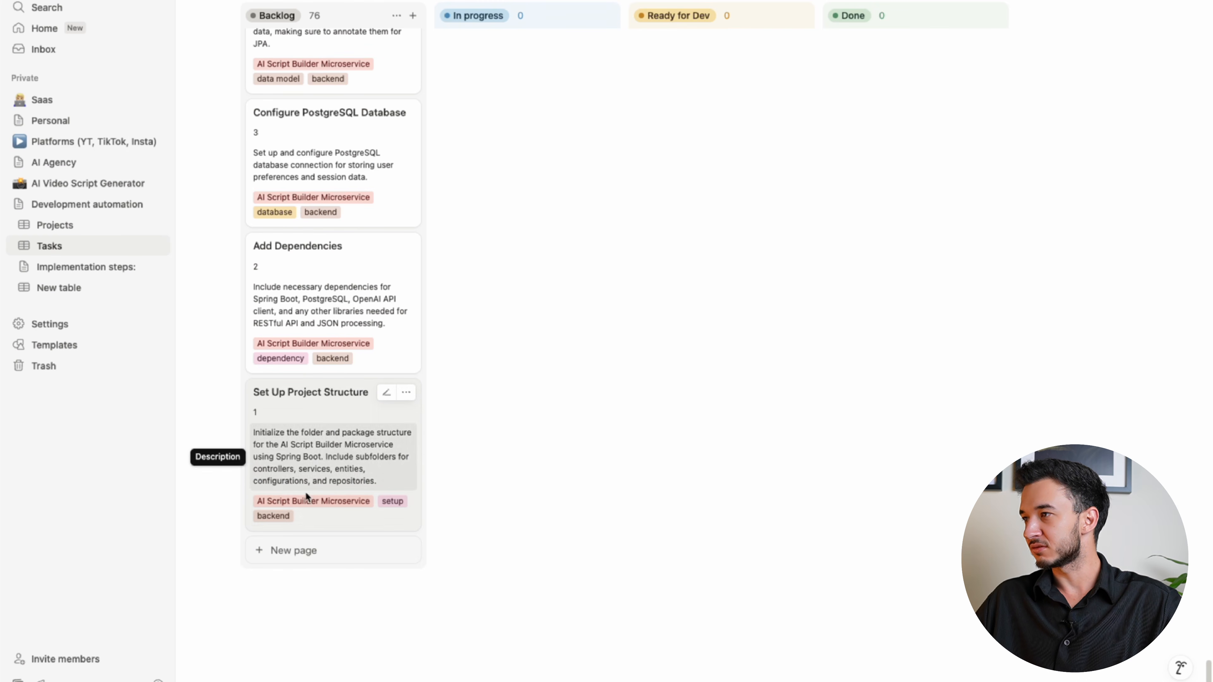
click(314, 399)
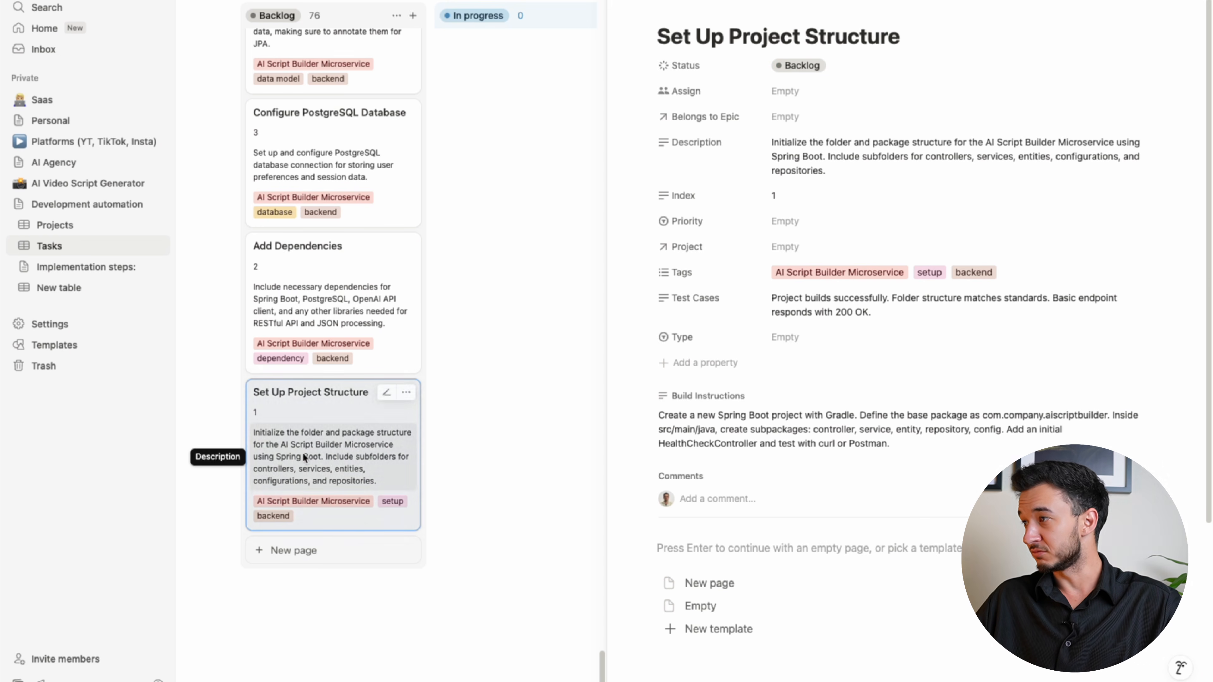
scroll(850, 445, down, 1)
scroll(886, 112, up, 1)
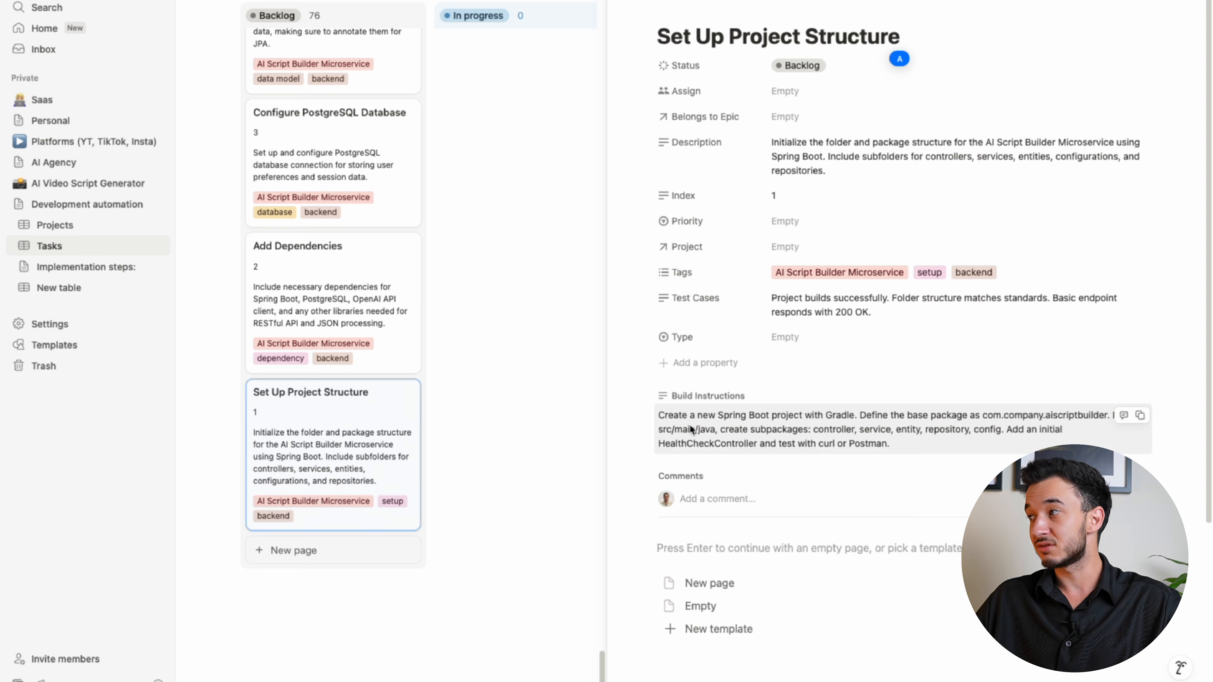
click(1090, 439)
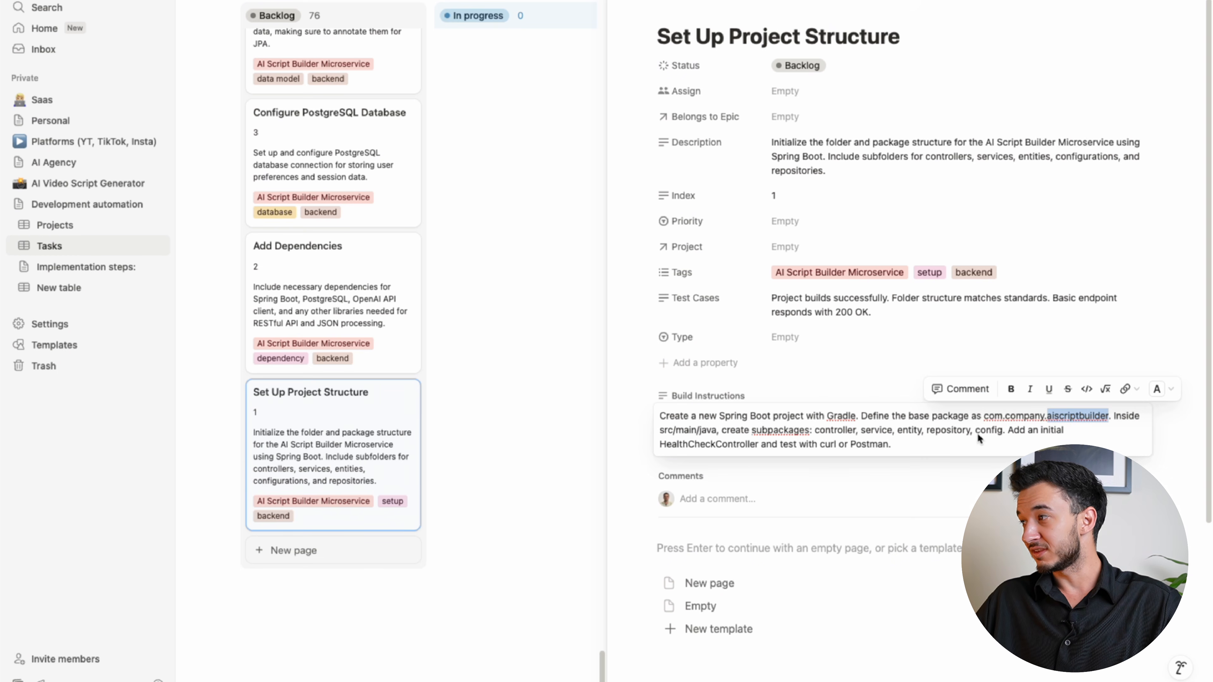
drag(1001, 433, 839, 439)
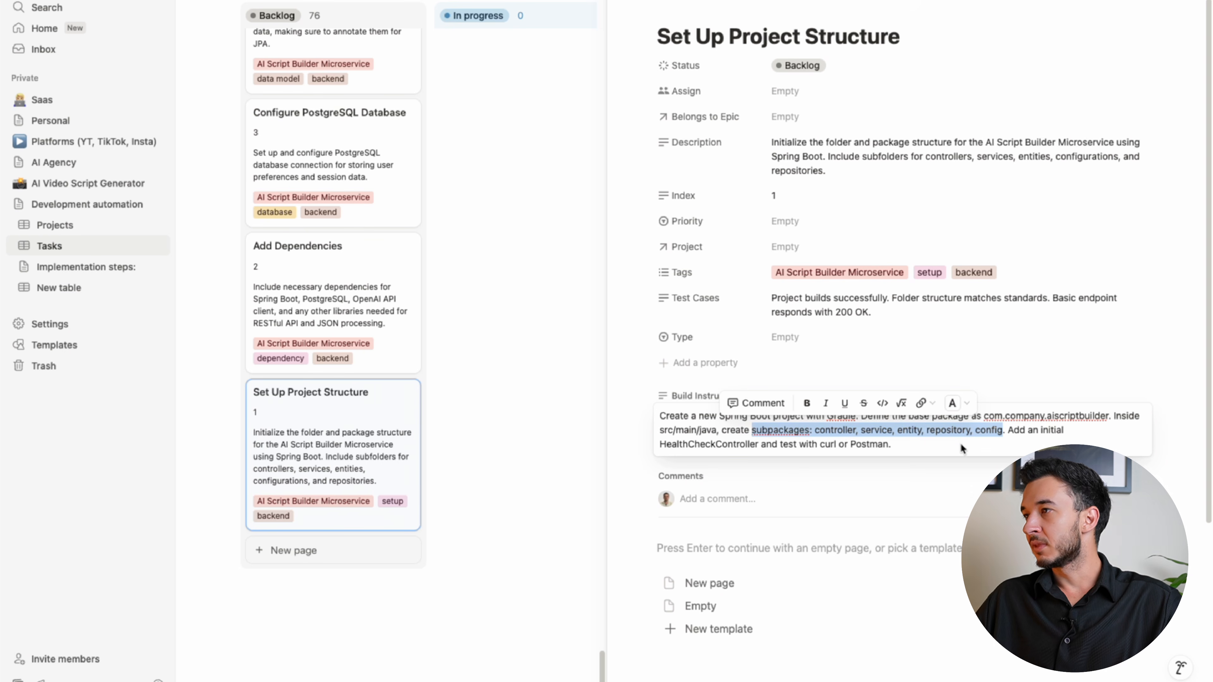
click(534, 421)
Step: Review the details and build instructions of the backlog tasks from Add Dependencies and Configure PostgreSQL Database up to Create Repository Interfaces
click(312, 276)
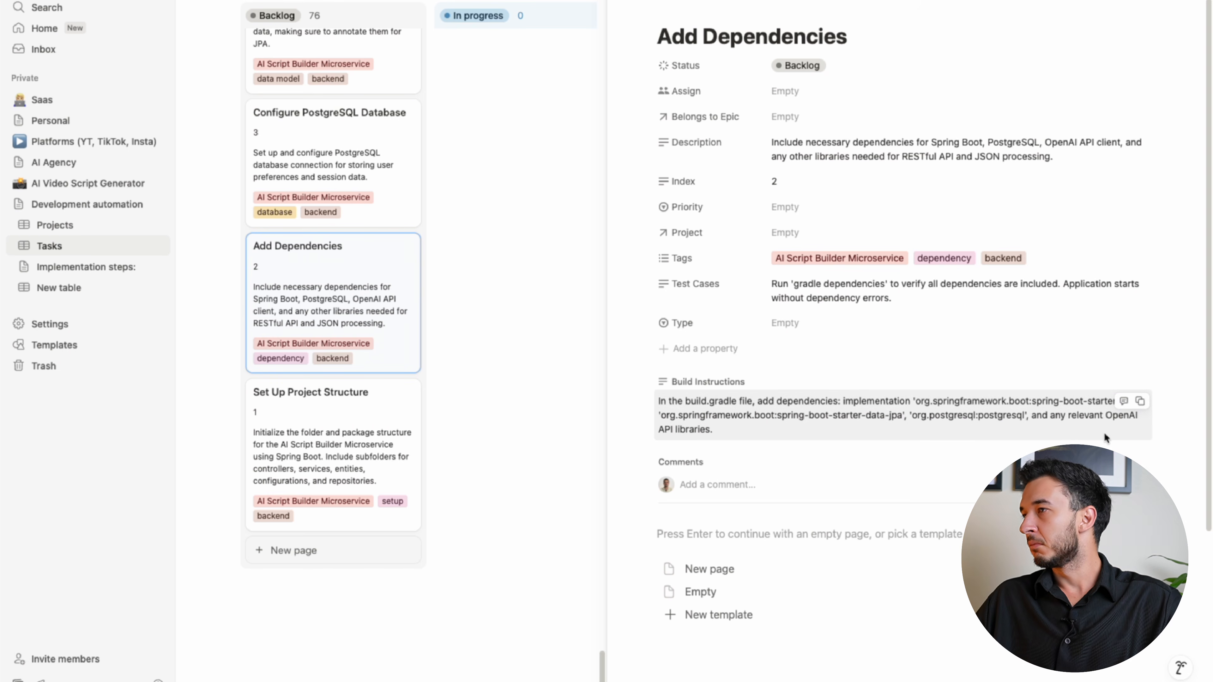
click(407, 224)
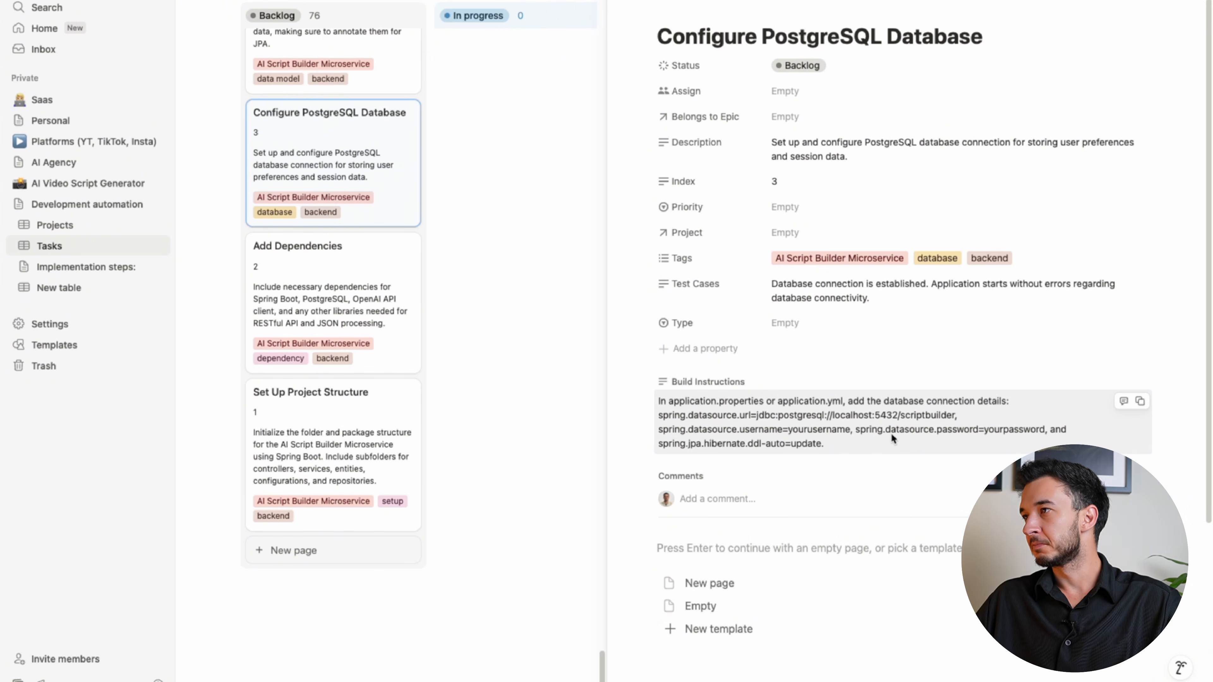
scroll(415, 275, up, 5)
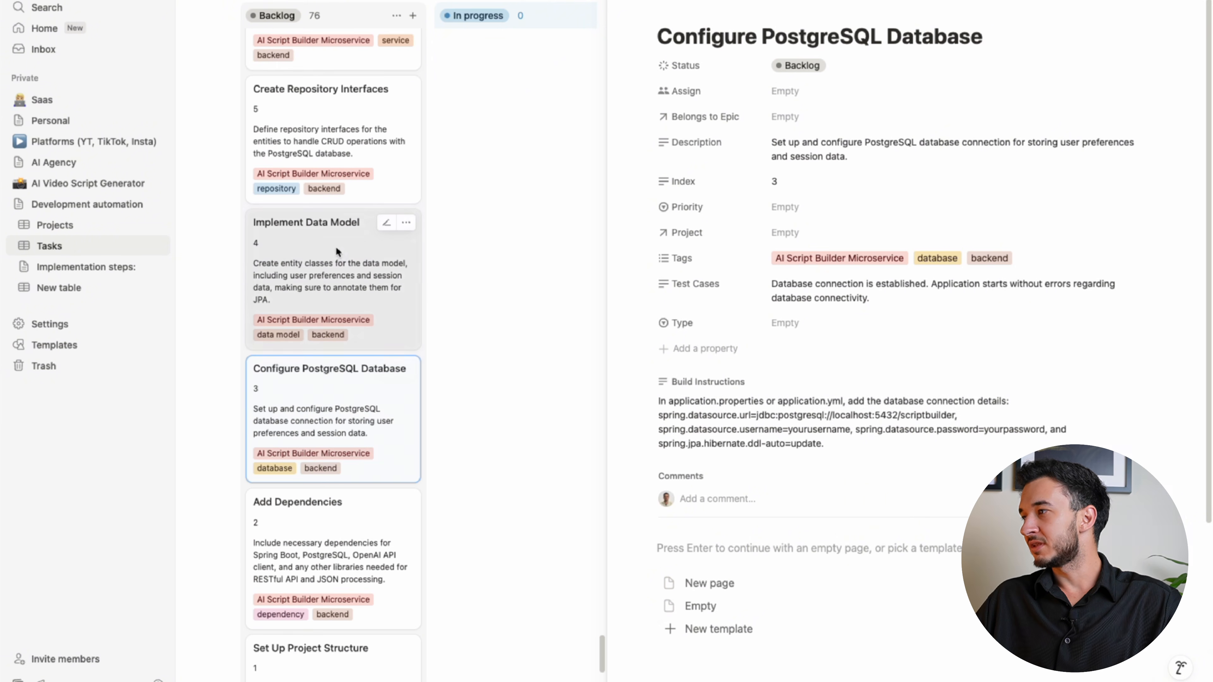
click(335, 246)
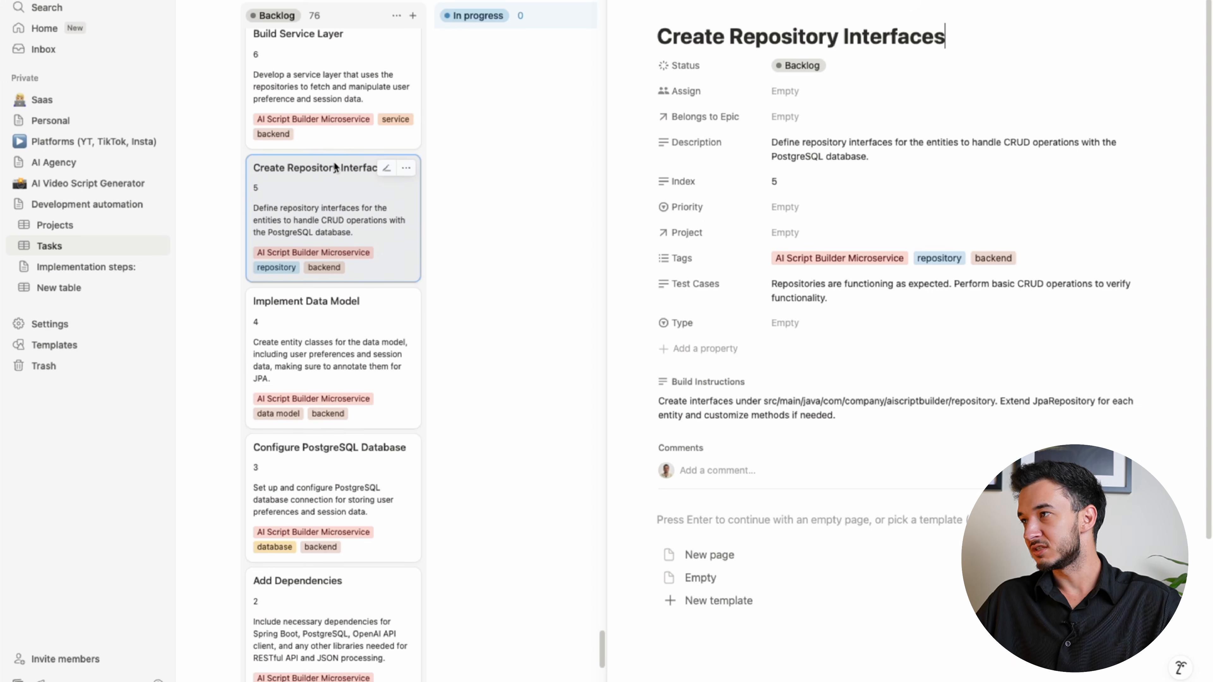
click(491, 196)
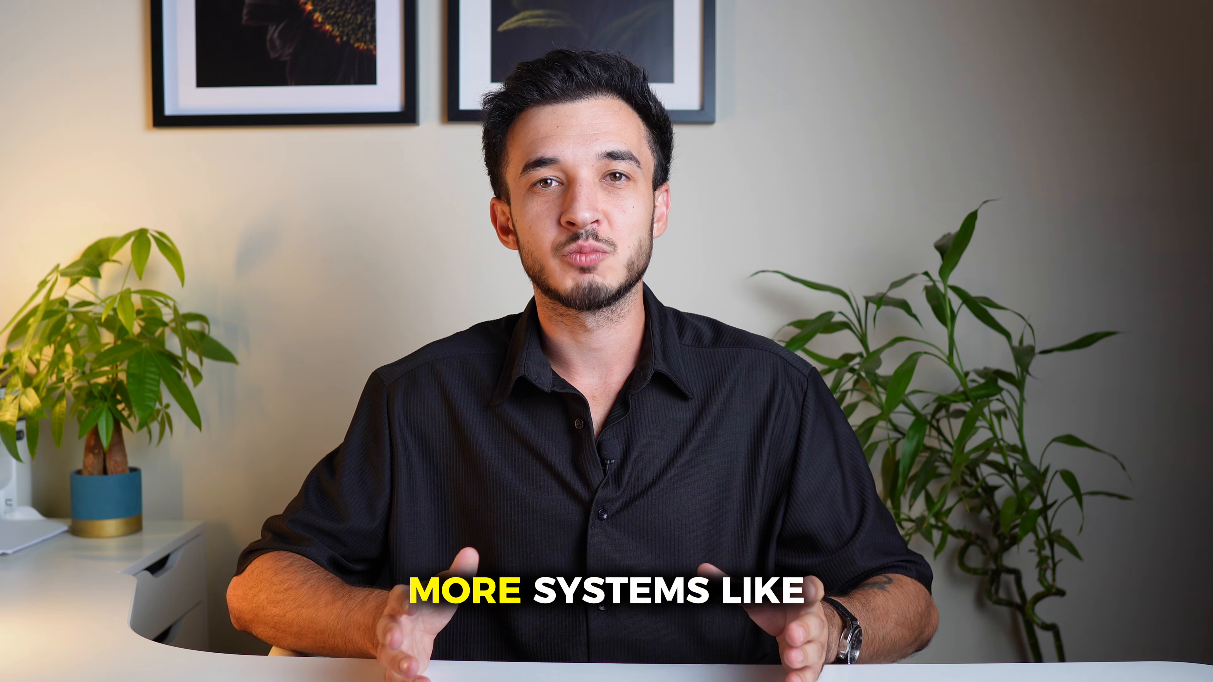